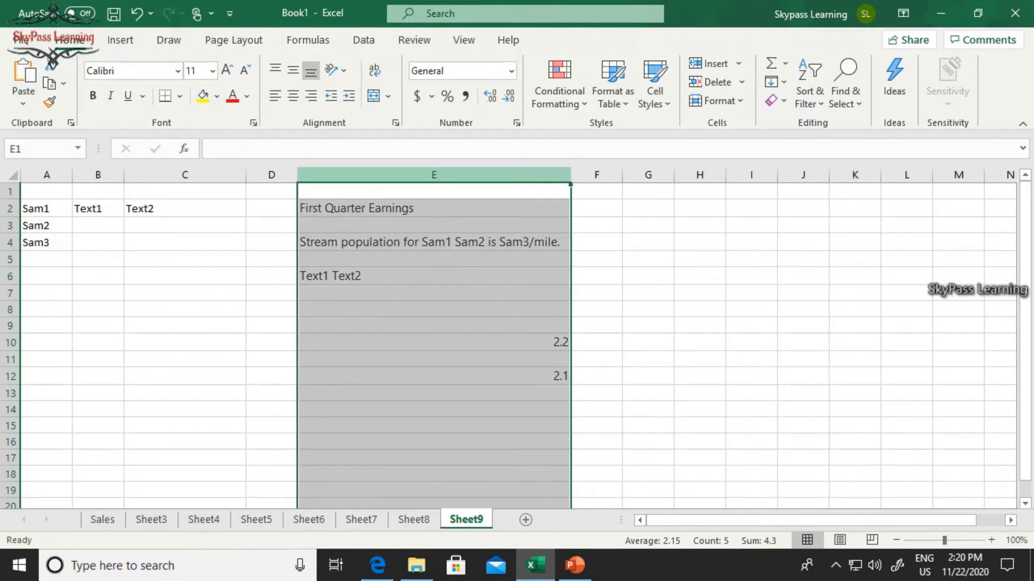
Step: Examine the TRIM formula behind the First Quarter Earnings text in cell E2, leaving the formula as it is
click(434, 208)
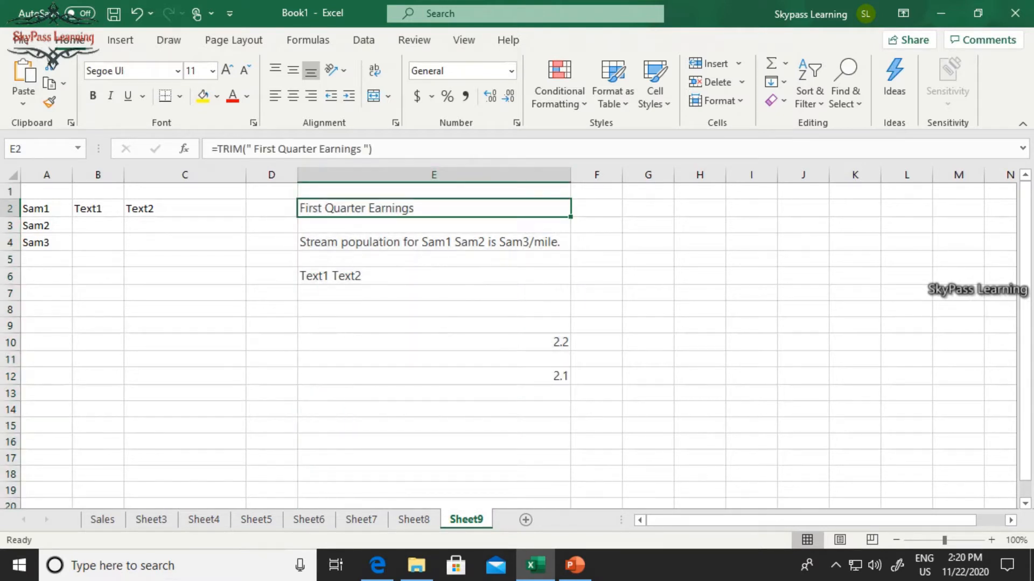
drag(213, 148, 374, 149)
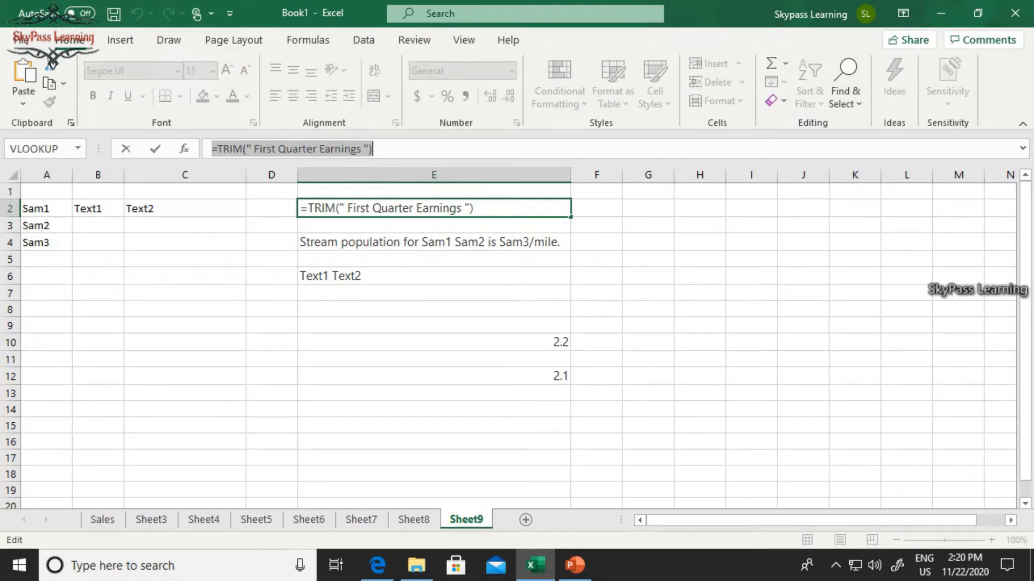
key(Escape)
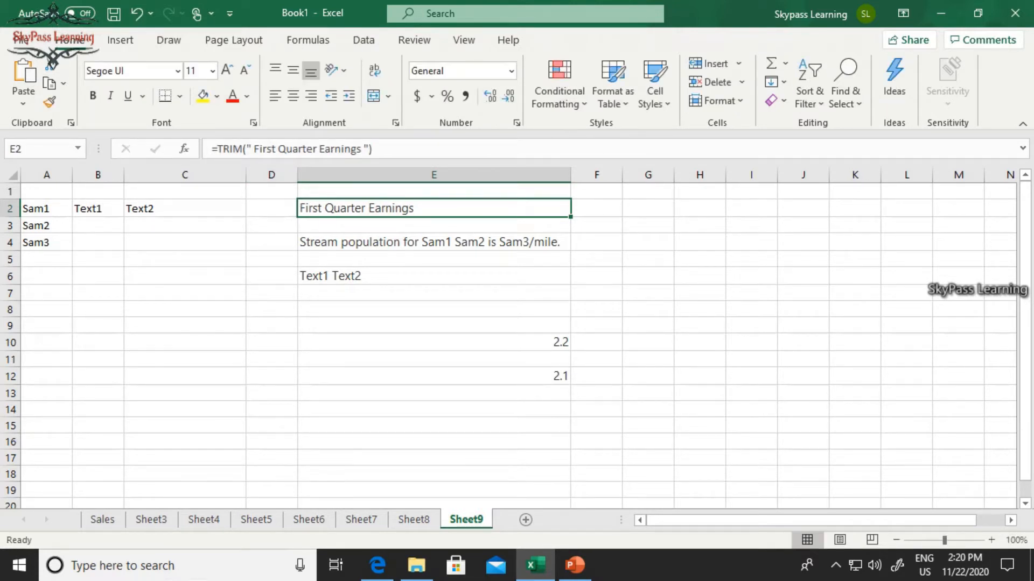
double_click(322, 149)
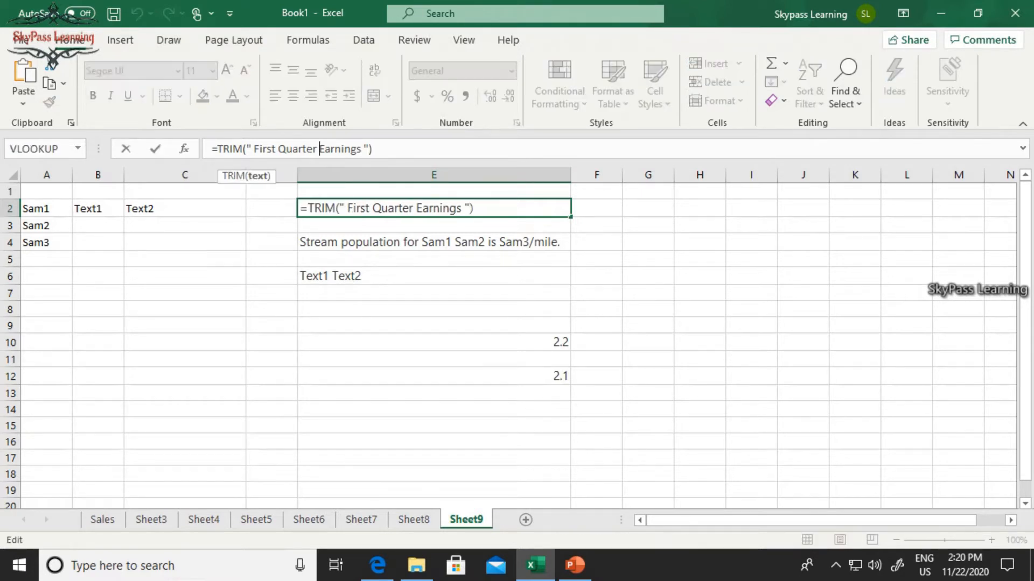
key(F2)
key(Right)
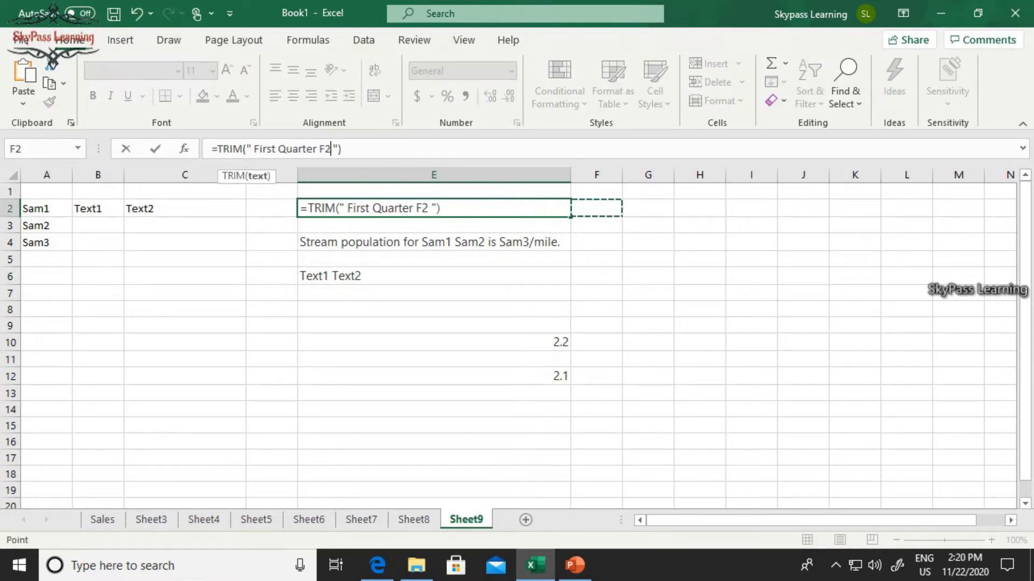
key(Escape)
Step: Enter the text "hello test" in cell G2 with extra spaces between the two words
click(648, 209)
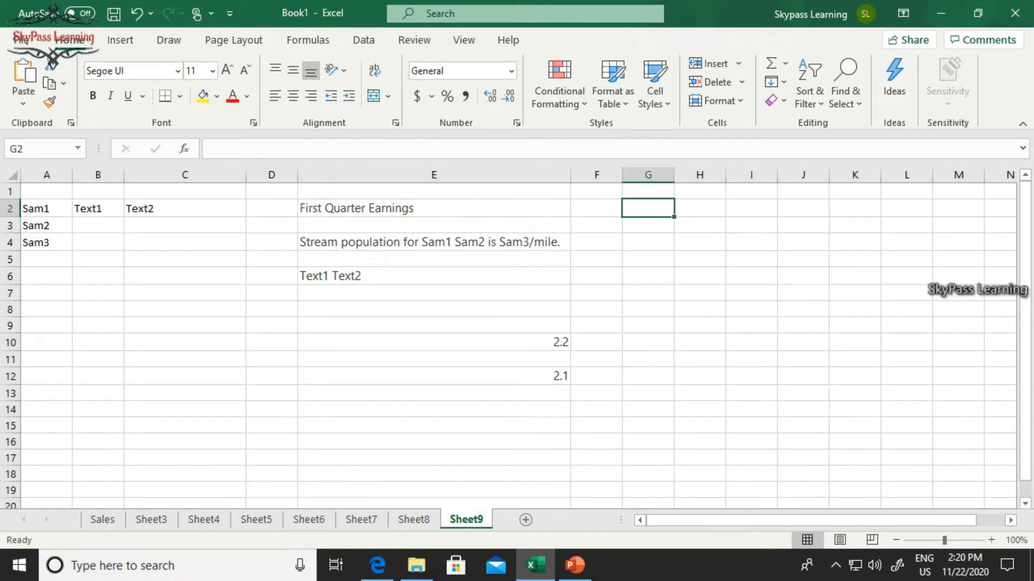
text(==he)
key(BackSpace)
key(BackSpace)
key(BackSpace)
key(BackSpace)
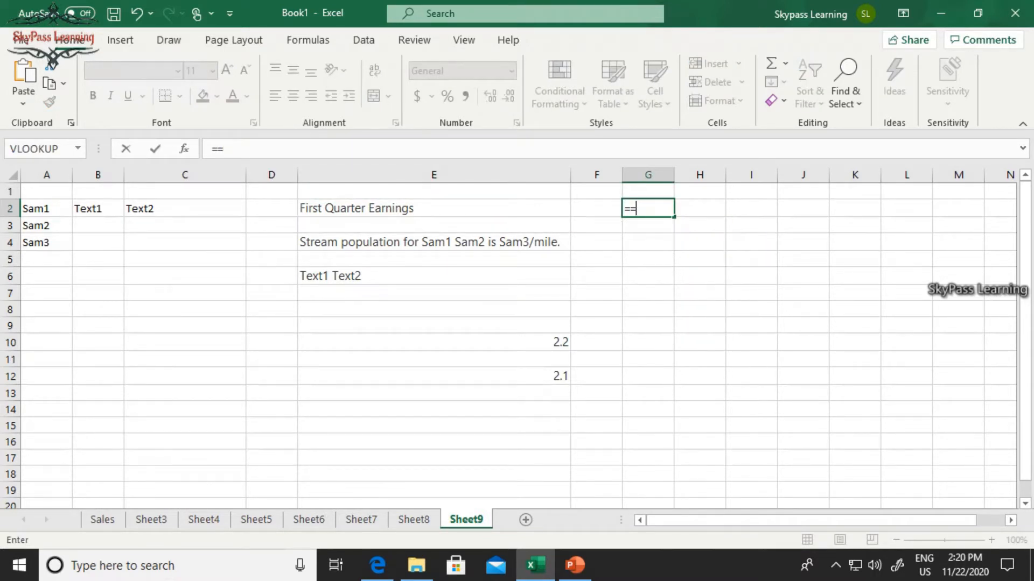
text(hello )
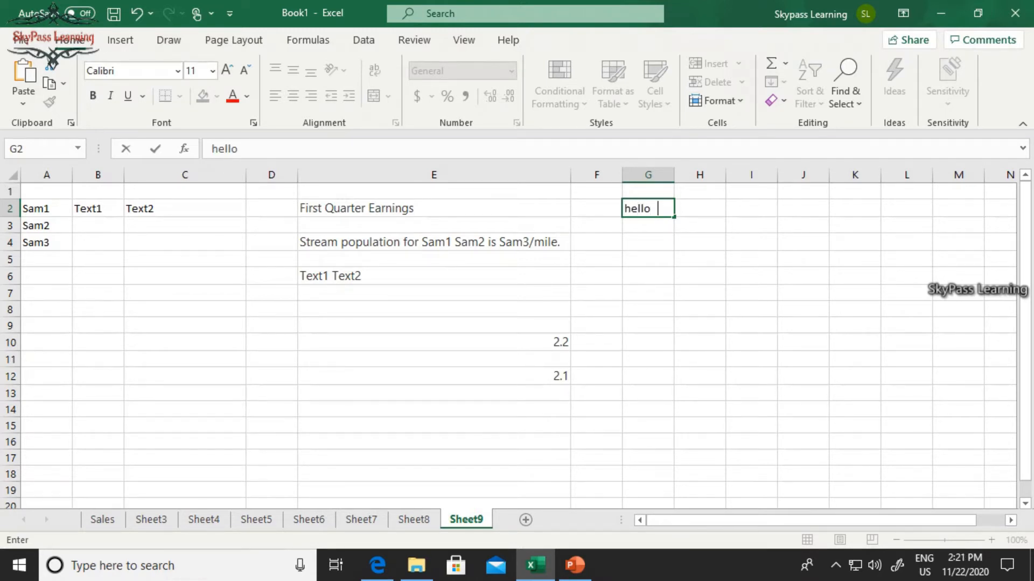
text( test)
key(BackSpace)
text(t)
key(Return)
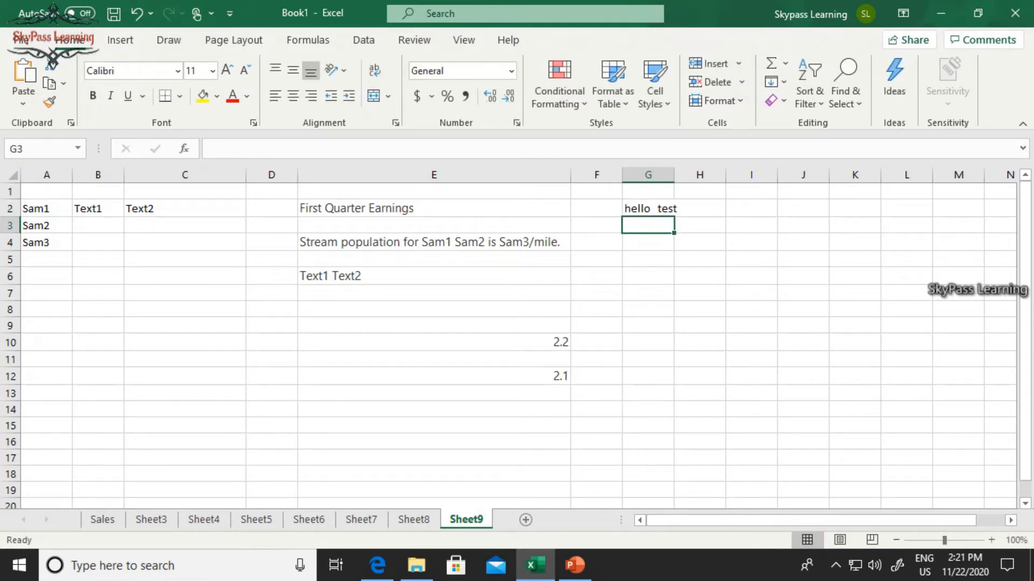
Step: Enter the formula =TRIM(G2) in cell G3 to strip the extra spaces from the sample text
text(=tri)
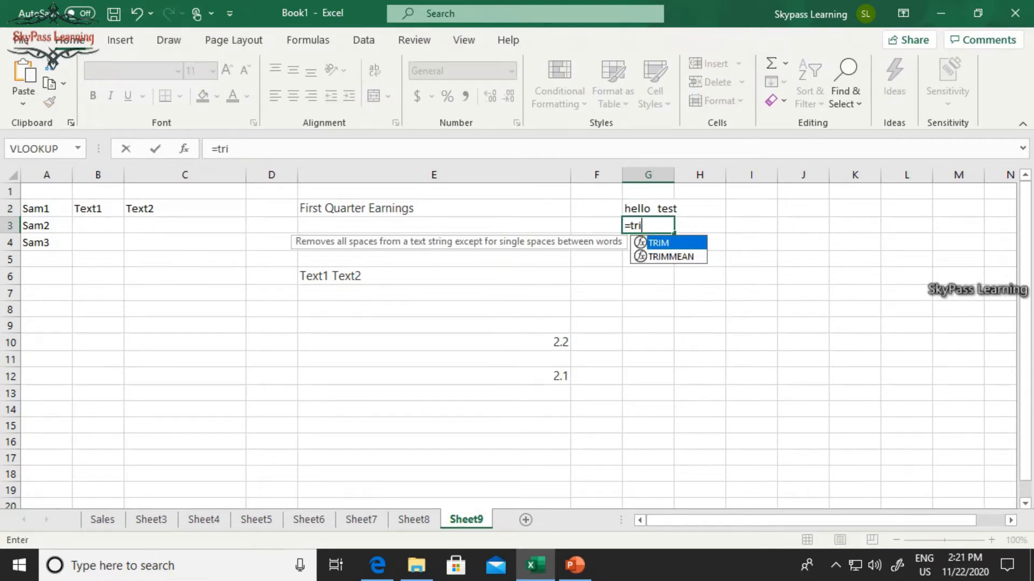
key(BackSpace)
text(m)
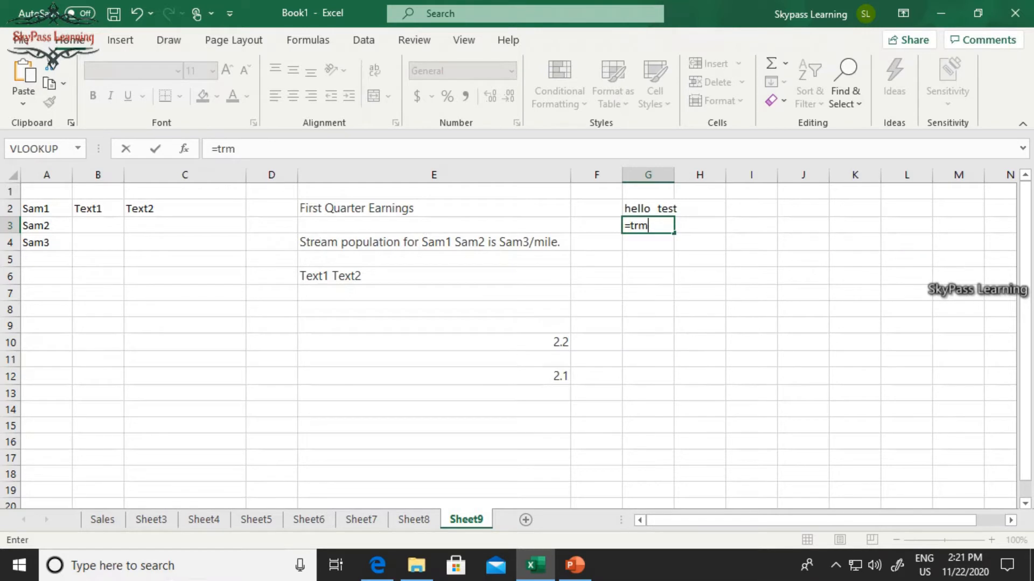
key(BackSpace)
text(im)
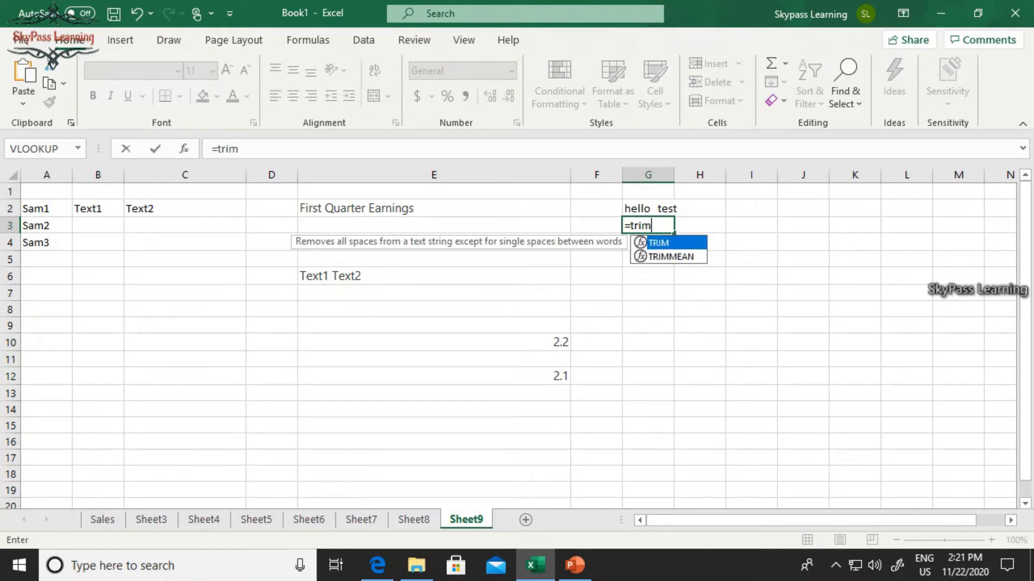
text(()
key(Up)
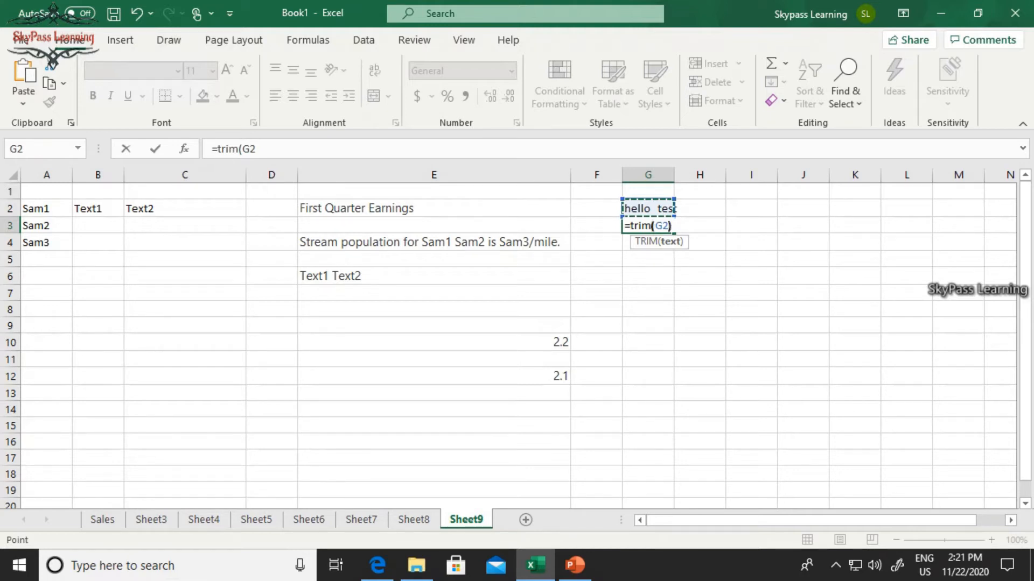
text())
key(Return)
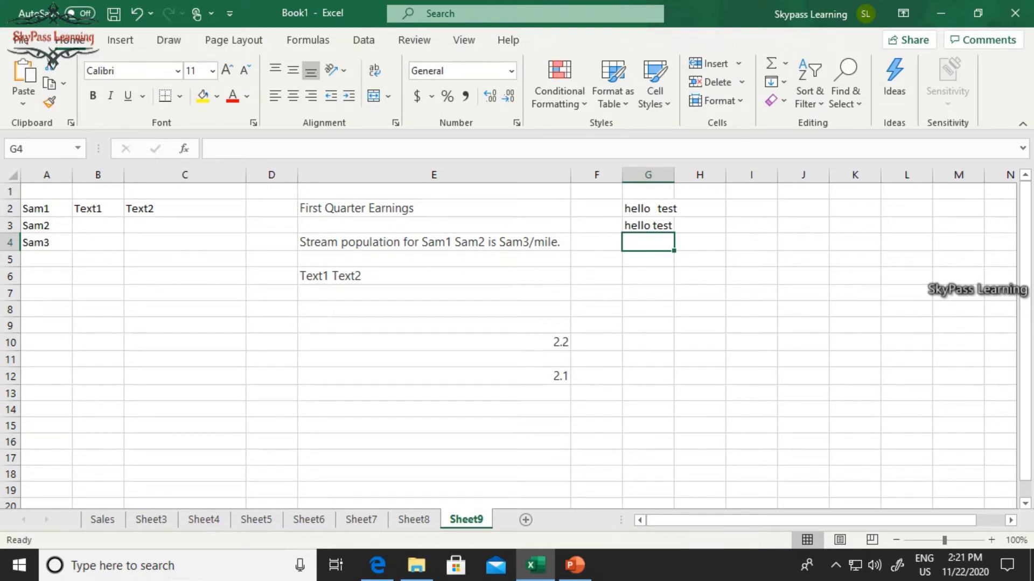
Step: Review cells G2 and E2, view the CONCATENATE function slide in the PowerPoint slide show, and return to the Excel workbook
click(648, 209)
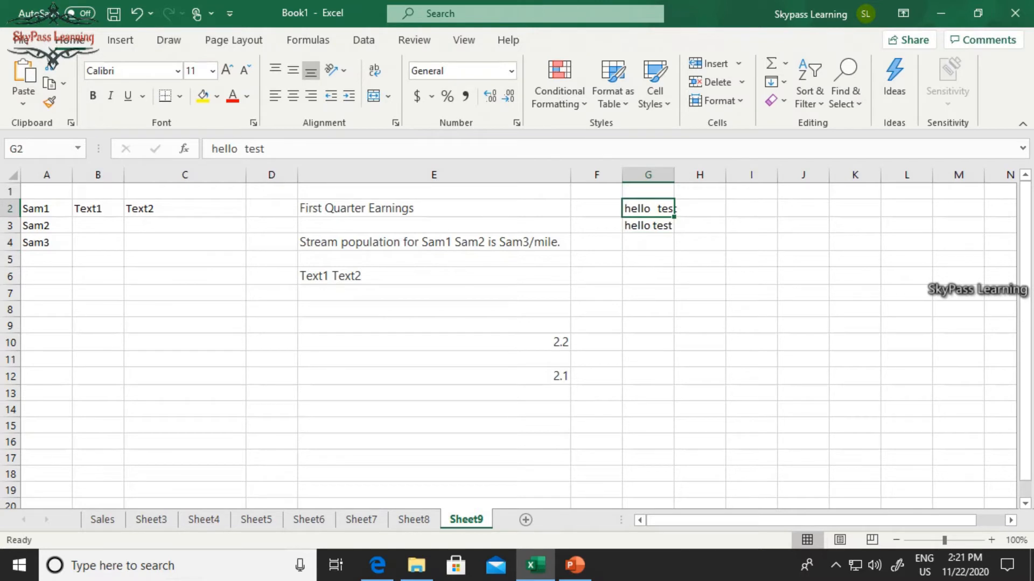
click(433, 209)
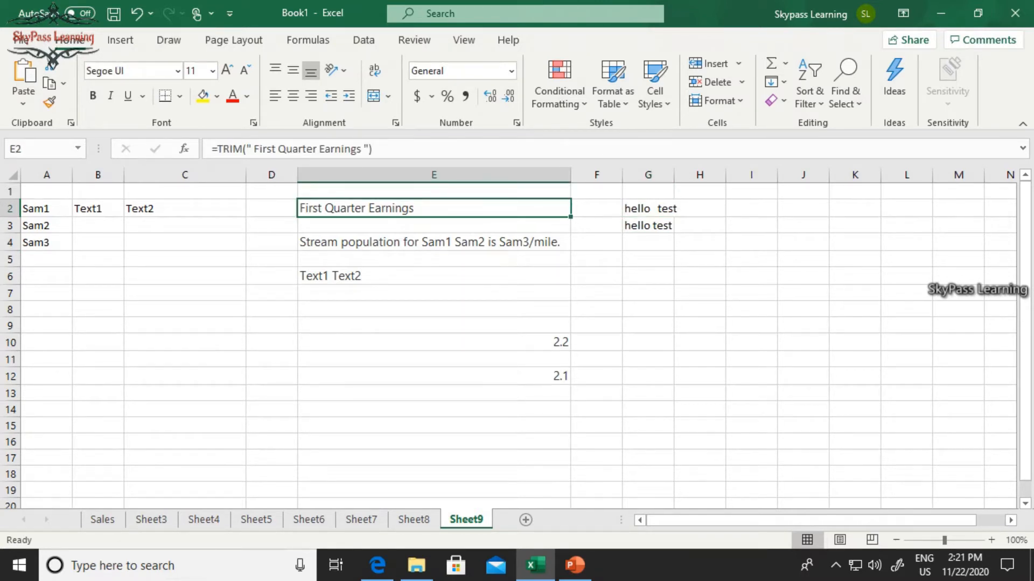
key(alt)
key(alt+Tab)
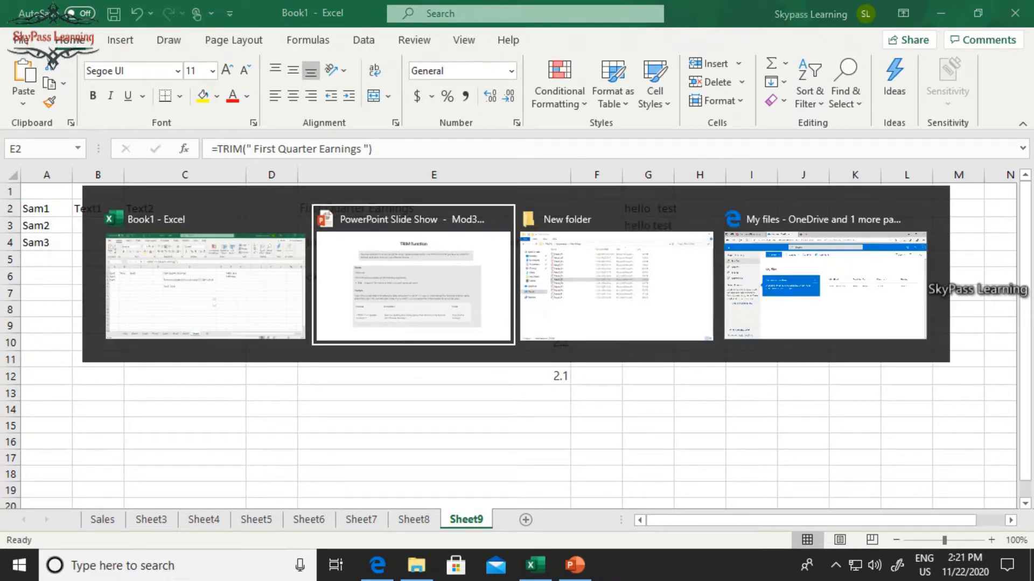
key(Right)
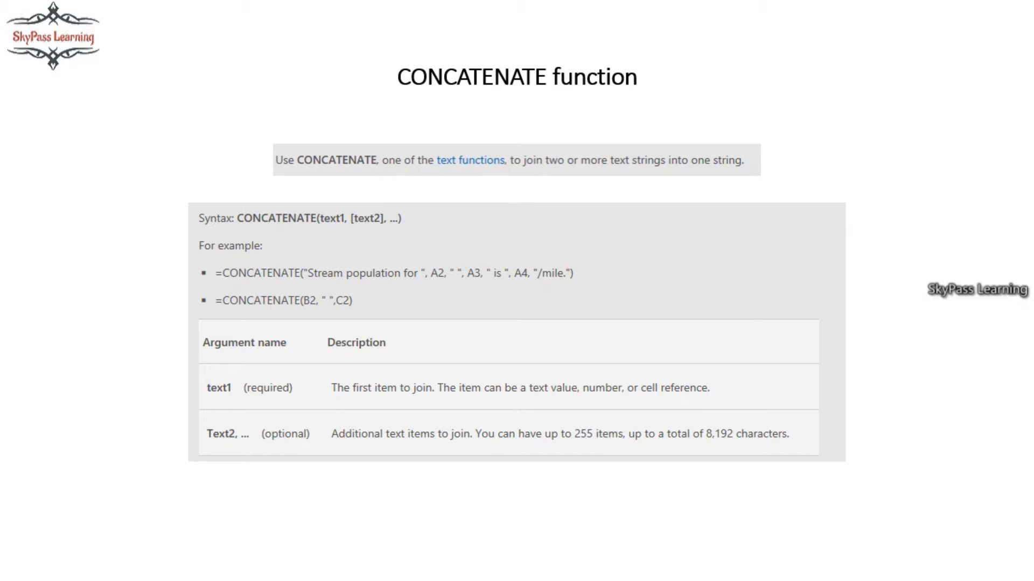
key(alt+Tab)
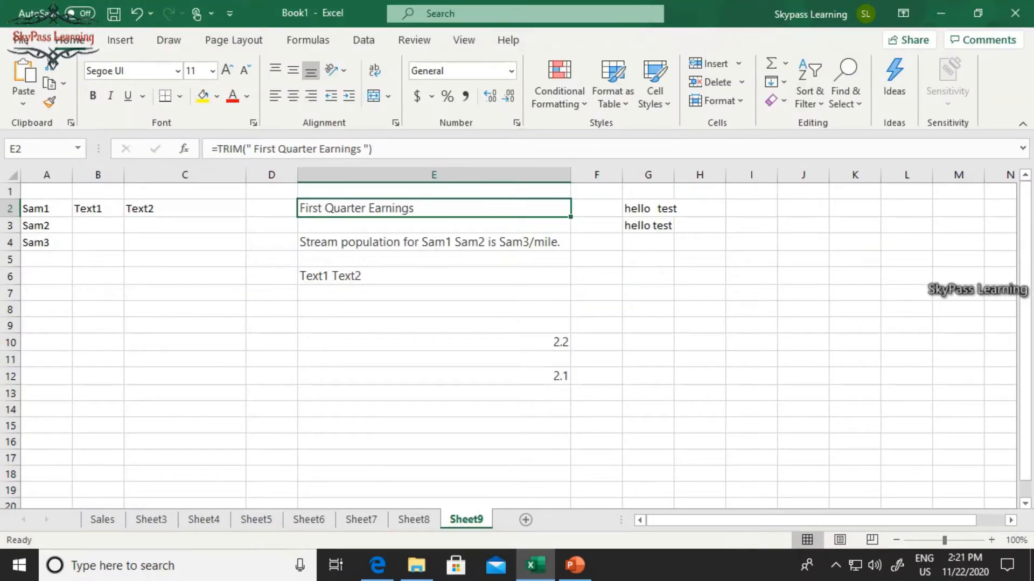
Step: Examine the full list of CONCATENATE function arguments for the formula in cell E4
click(434, 243)
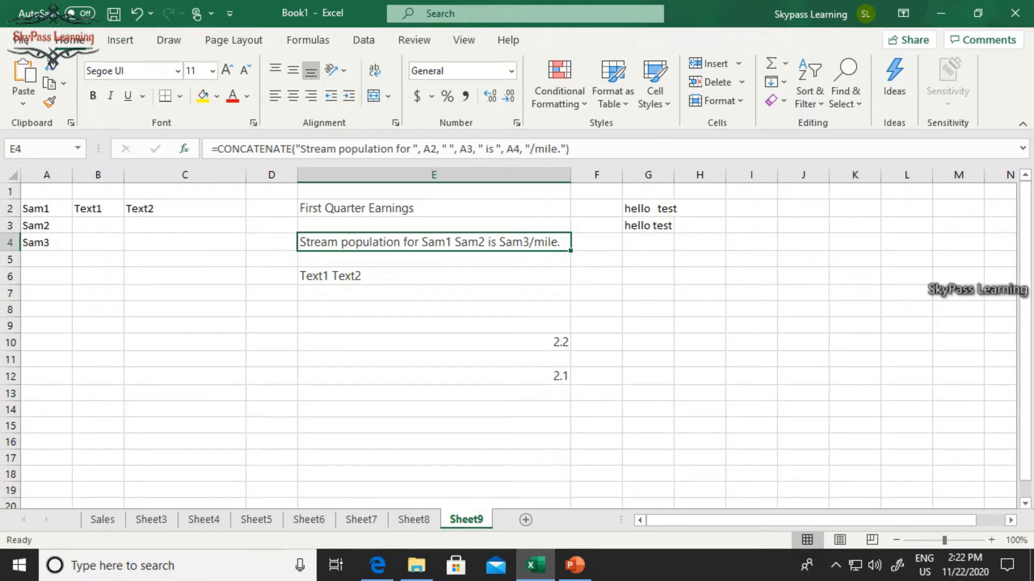
key(shift+F3)
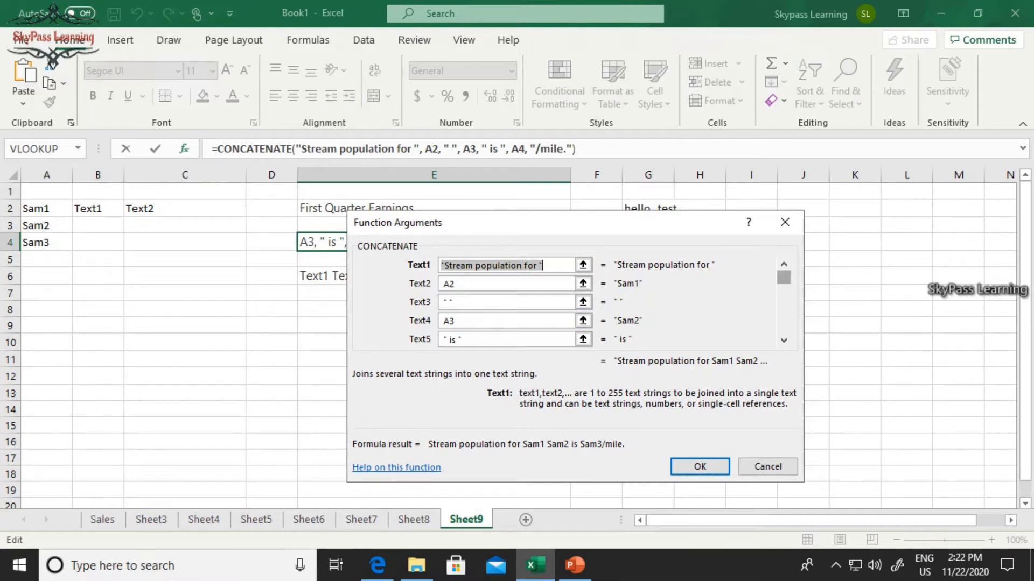
drag(784, 278, 784, 335)
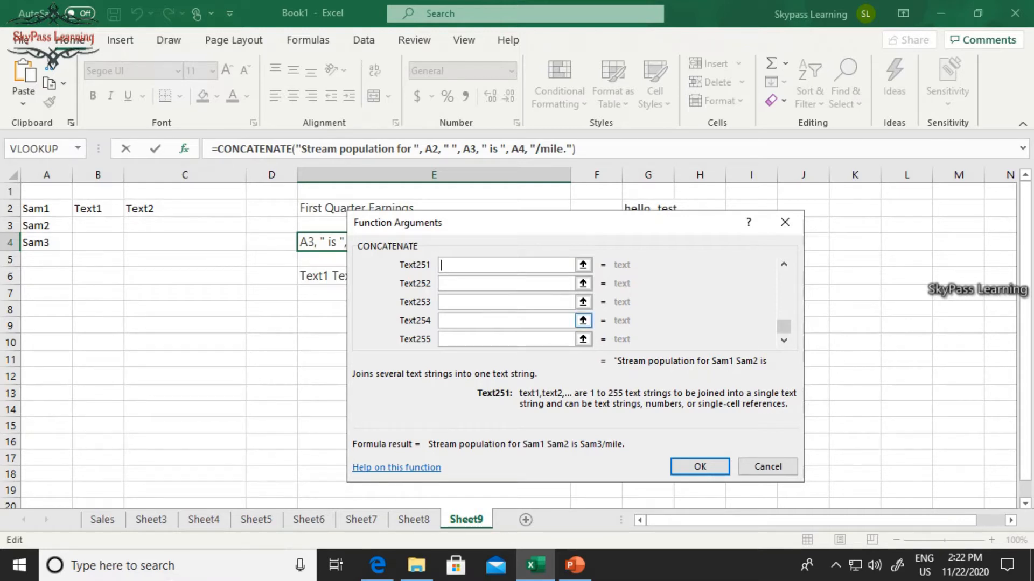
drag(784, 327, 784, 278)
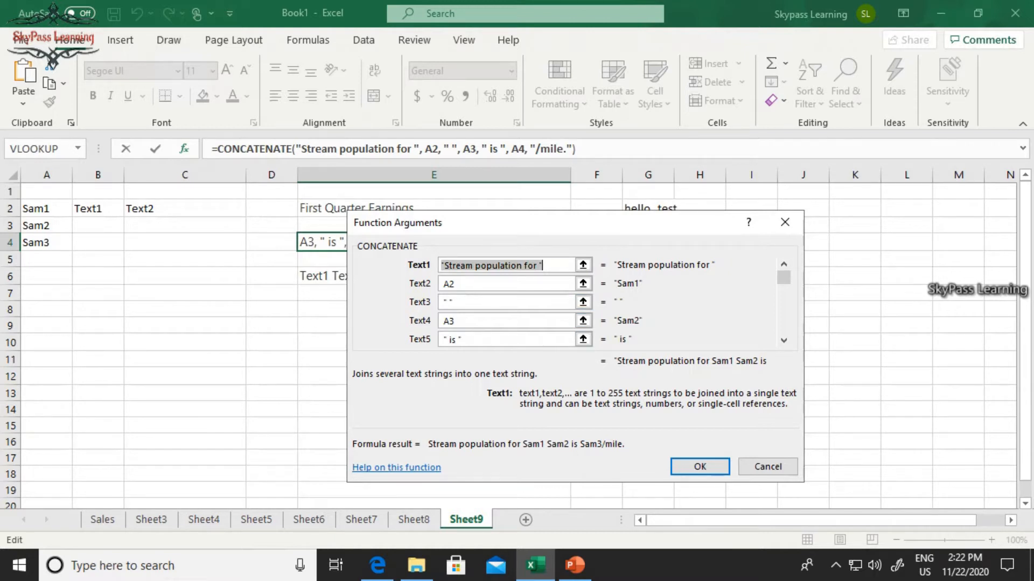
key(Return)
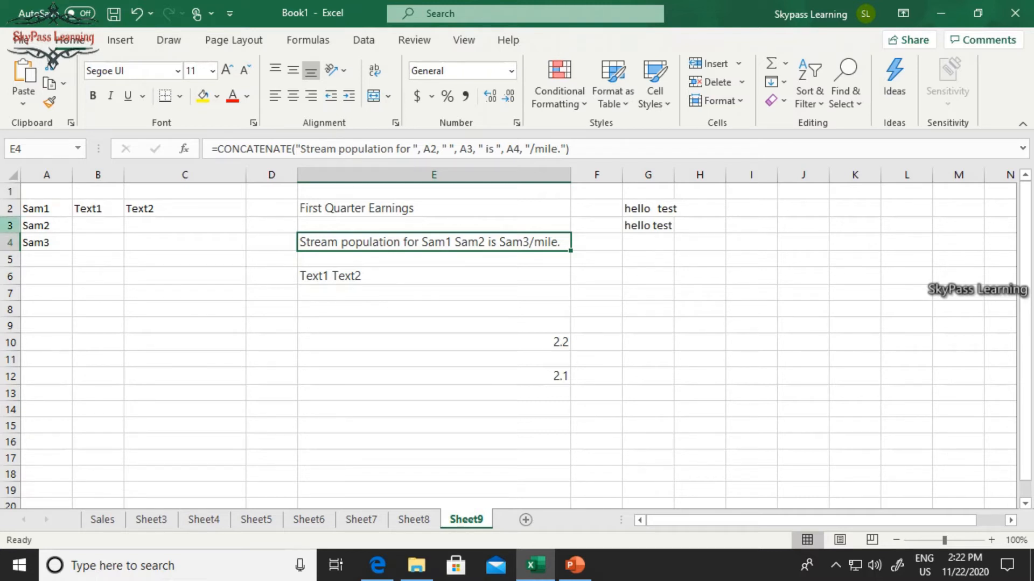
Step: Replace the text in cell A3 with TEST1
click(47, 226)
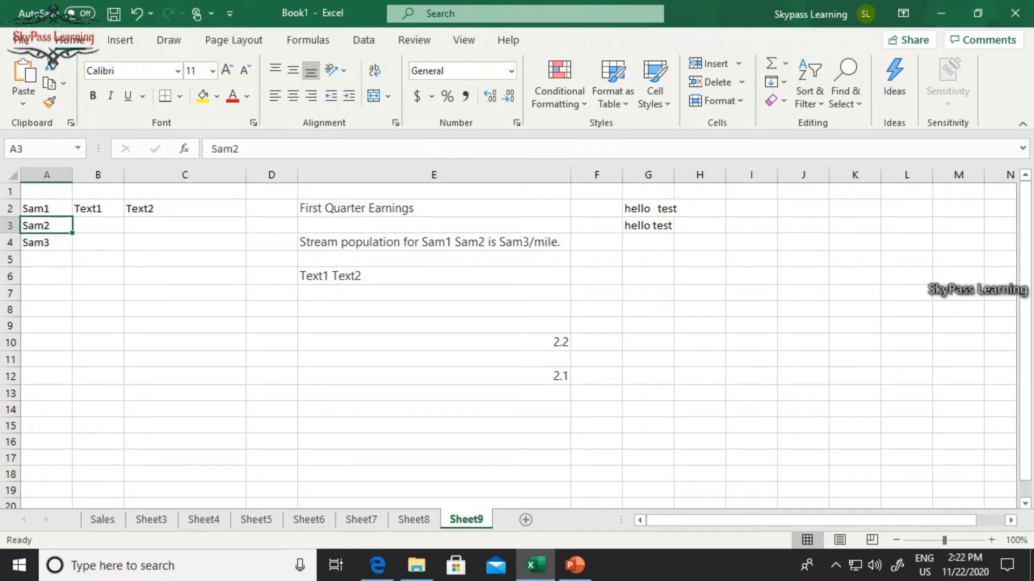
text(TEST)
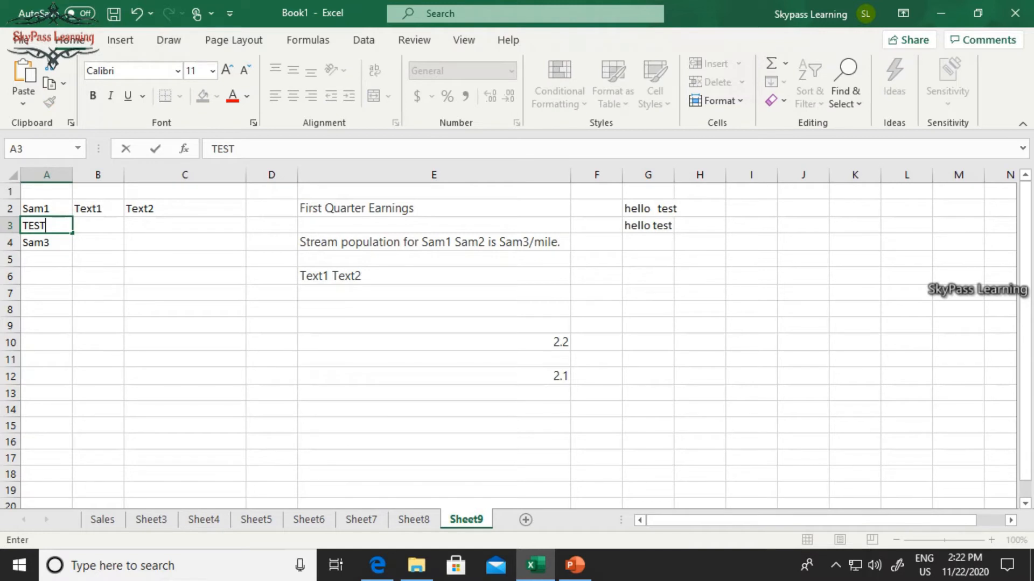
text(1)
key(Return)
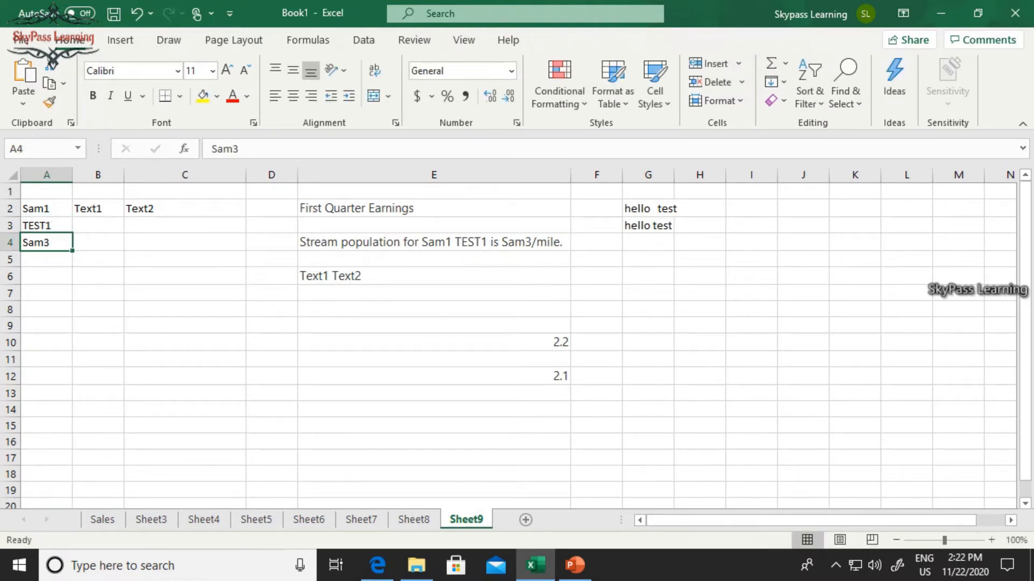
Step: Inspect which cells the CONCATENATE formula in E4 refers to
click(434, 242)
key(F2)
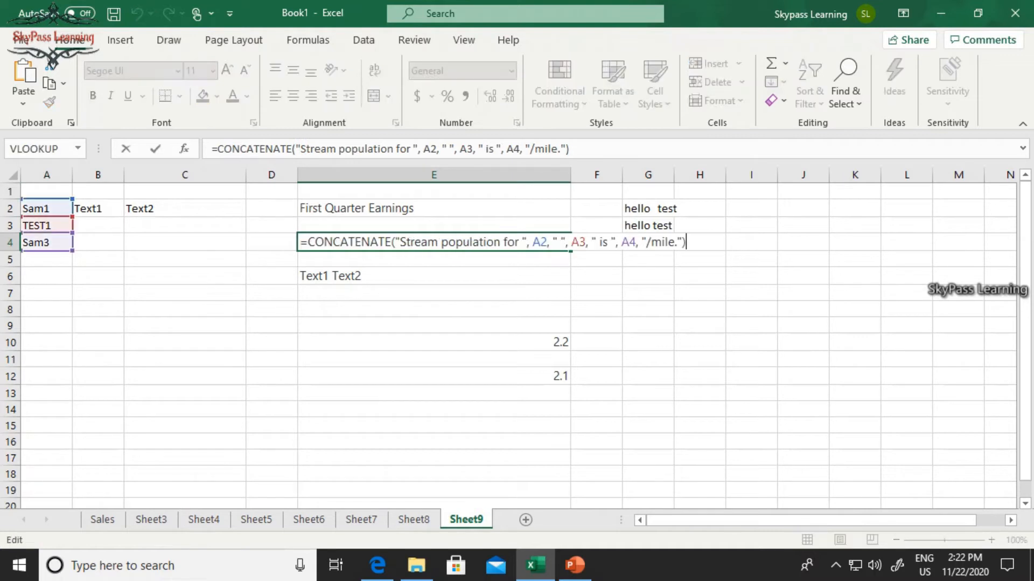
key(ctrl+Return)
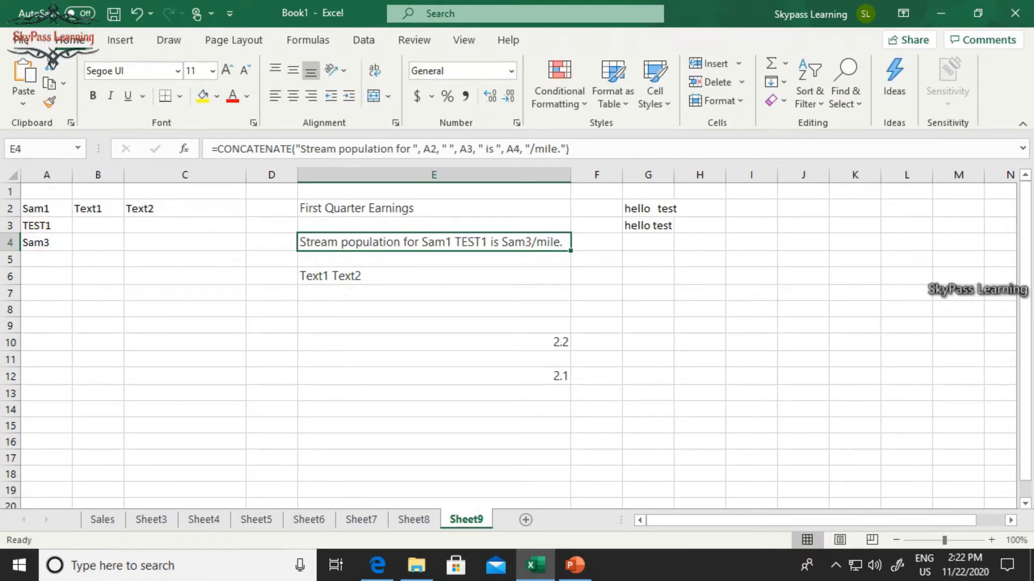
Step: Start a CONCATENATE formula in cell C9, leaving it ready for its text arguments
click(184, 326)
text(=con)
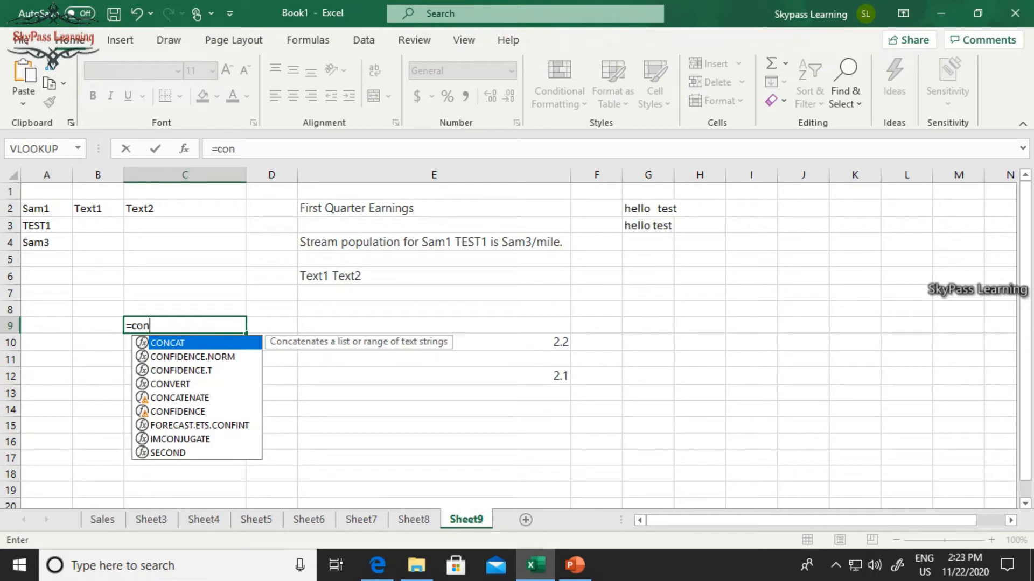
click(180, 399)
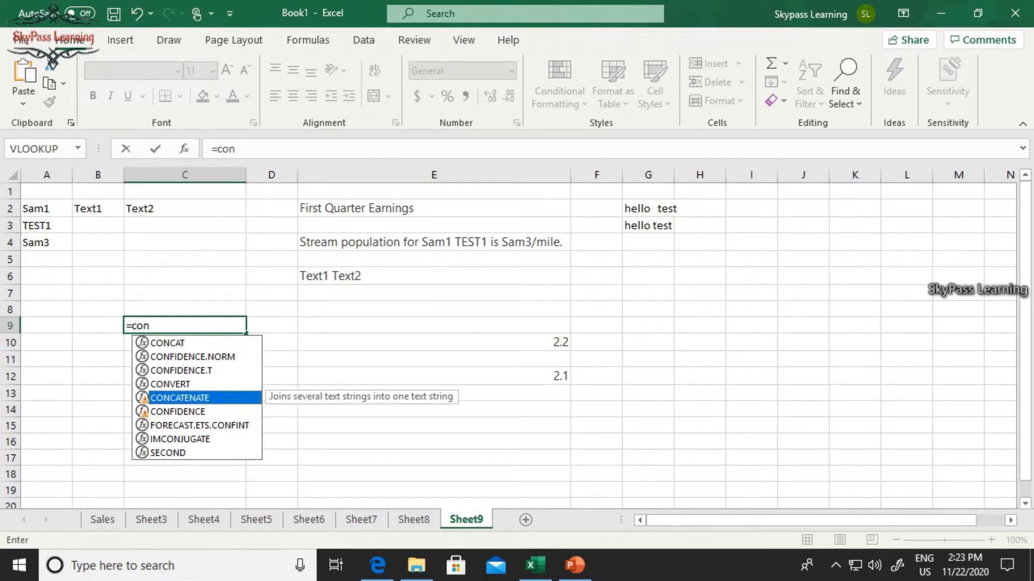
text(cat)
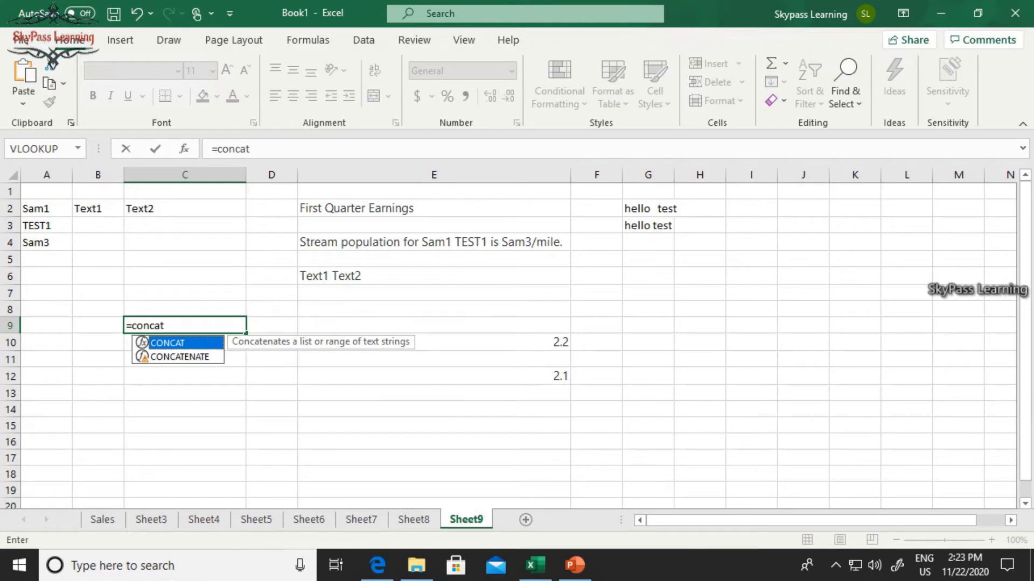
key(Down)
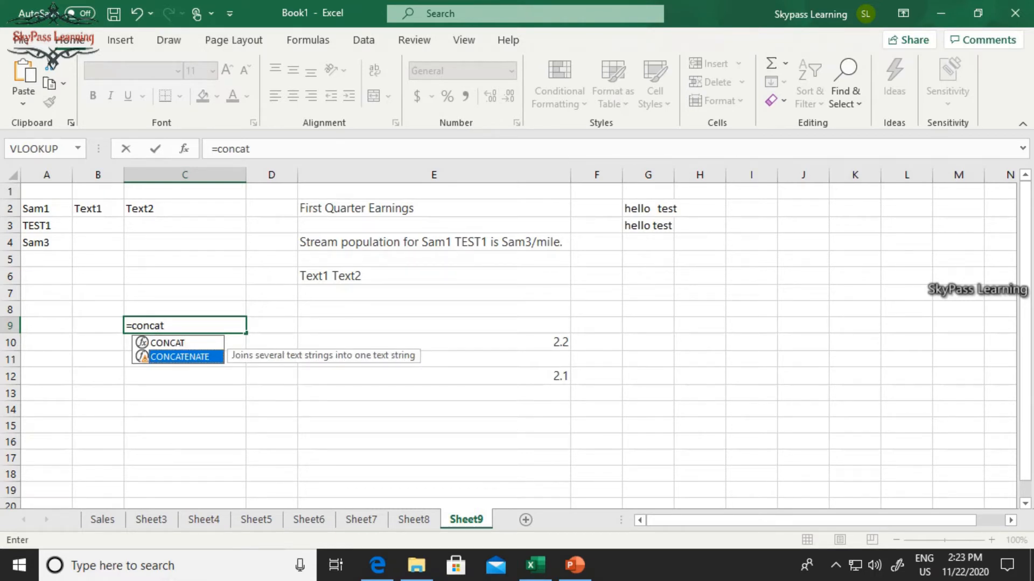
key(Return)
click(185, 325)
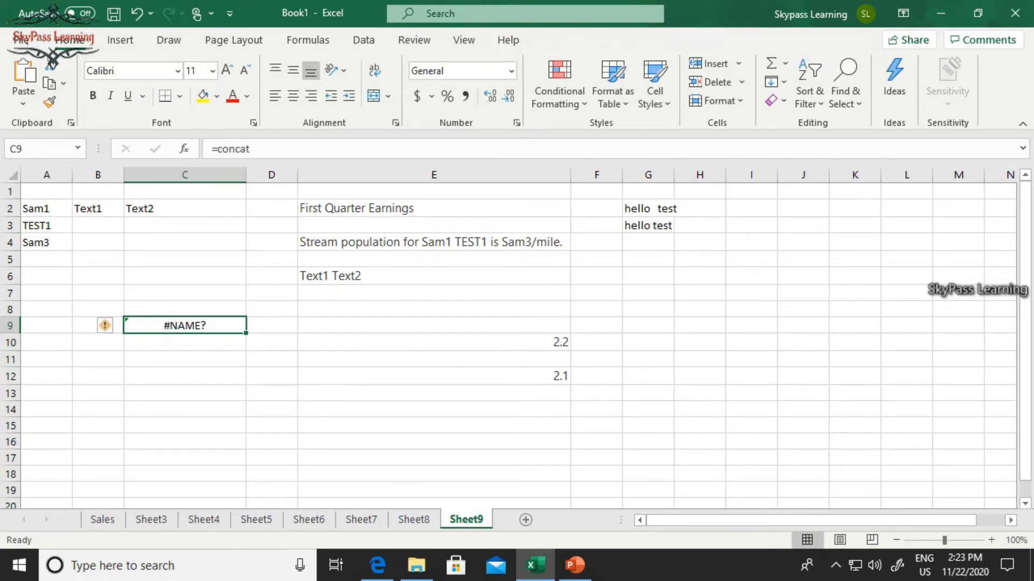
key(F2)
key(BackSpace)
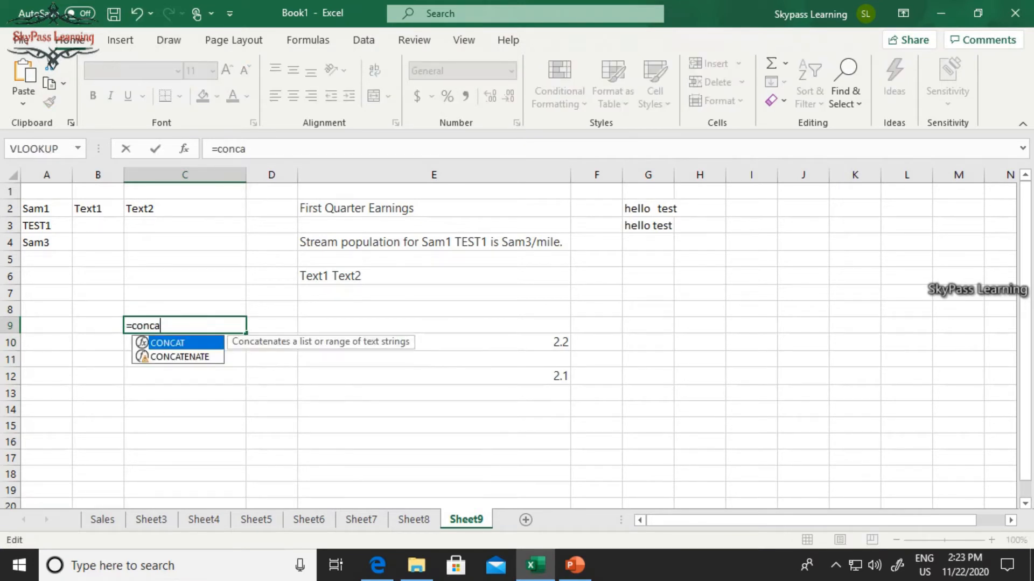
text(tena)
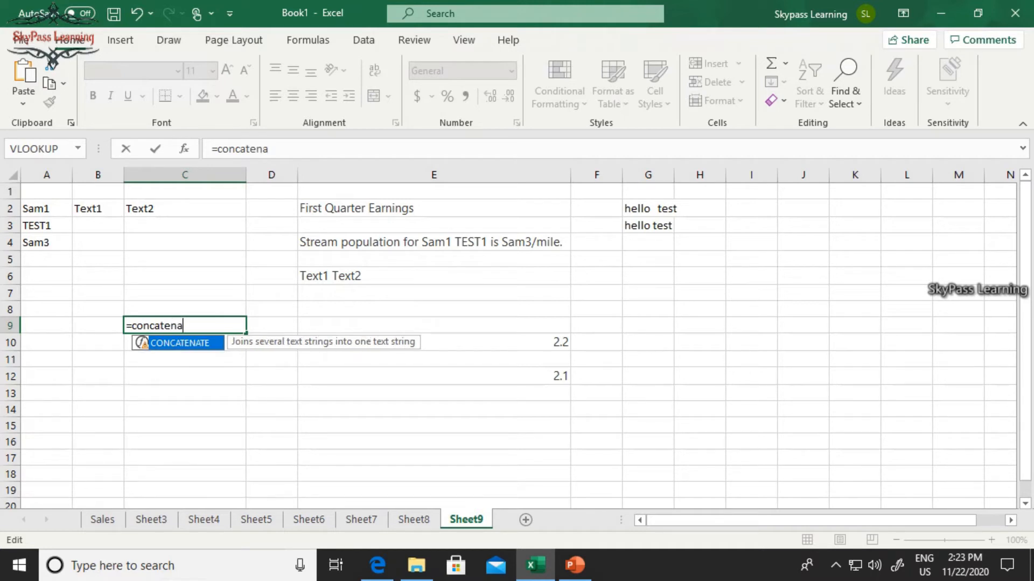
text(te()
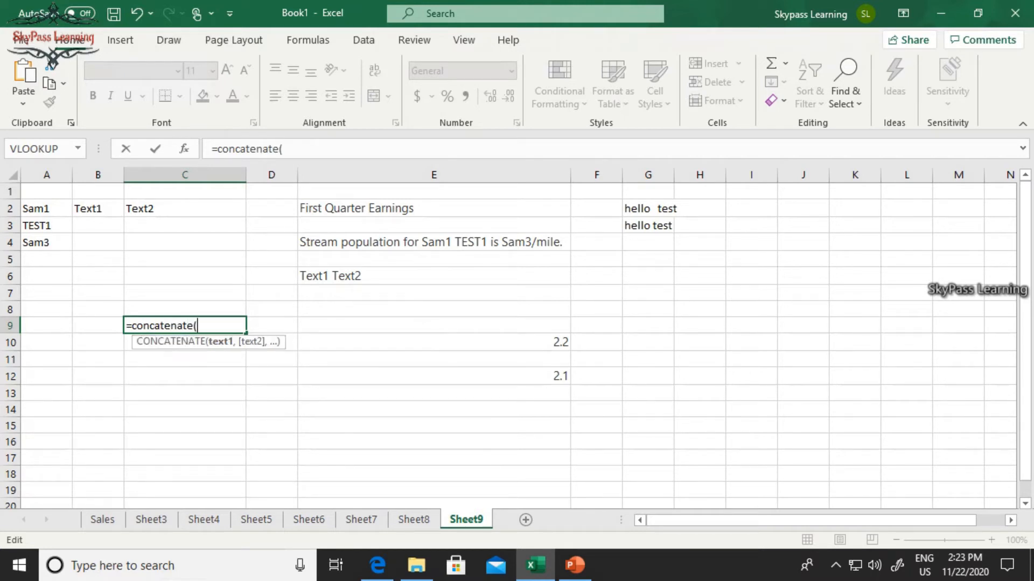
Step: Complete the CONCATENATE formula in C9 with cells B2 and C2 as its two text arguments
click(98, 208)
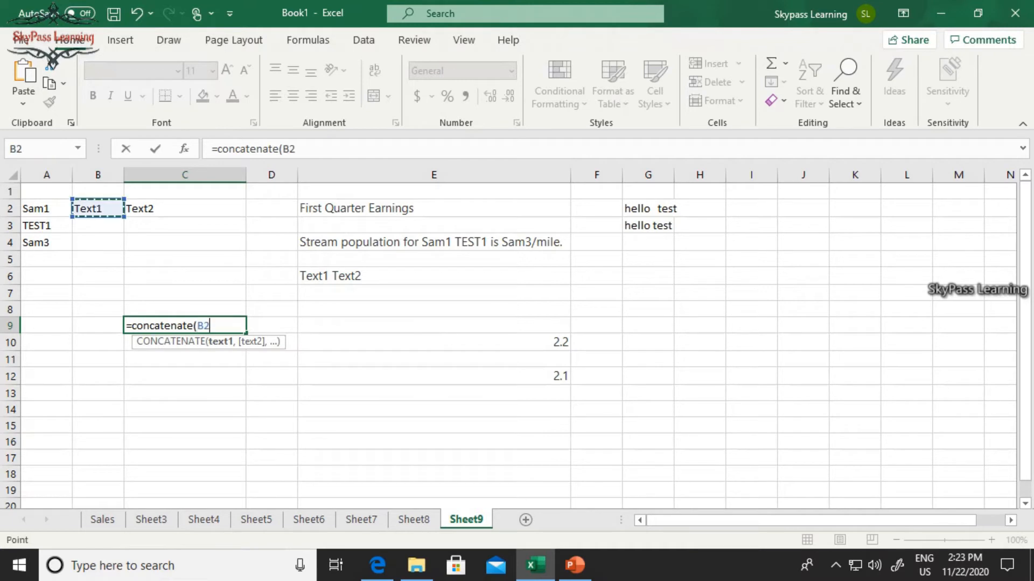
text(,)
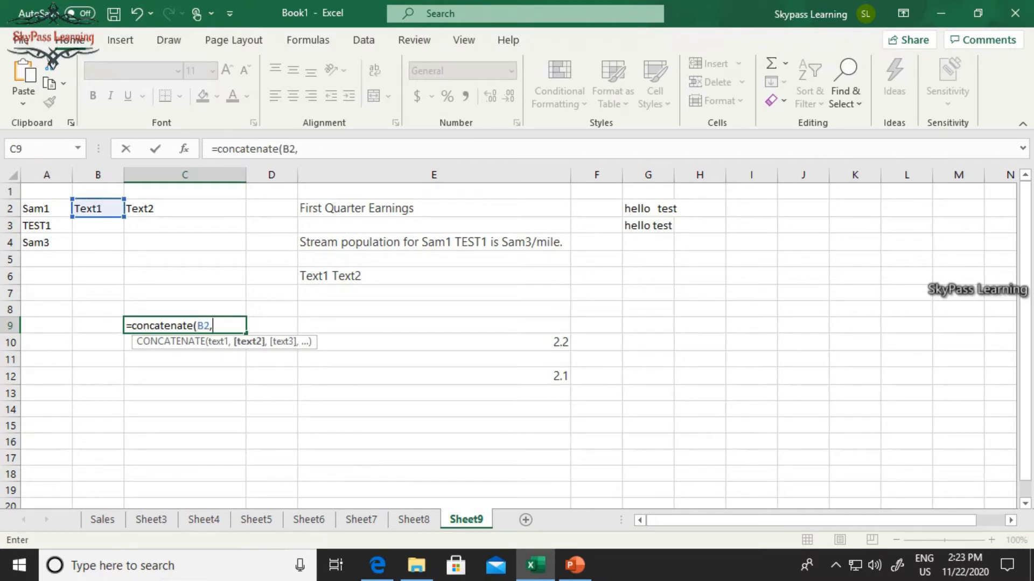
click(185, 208)
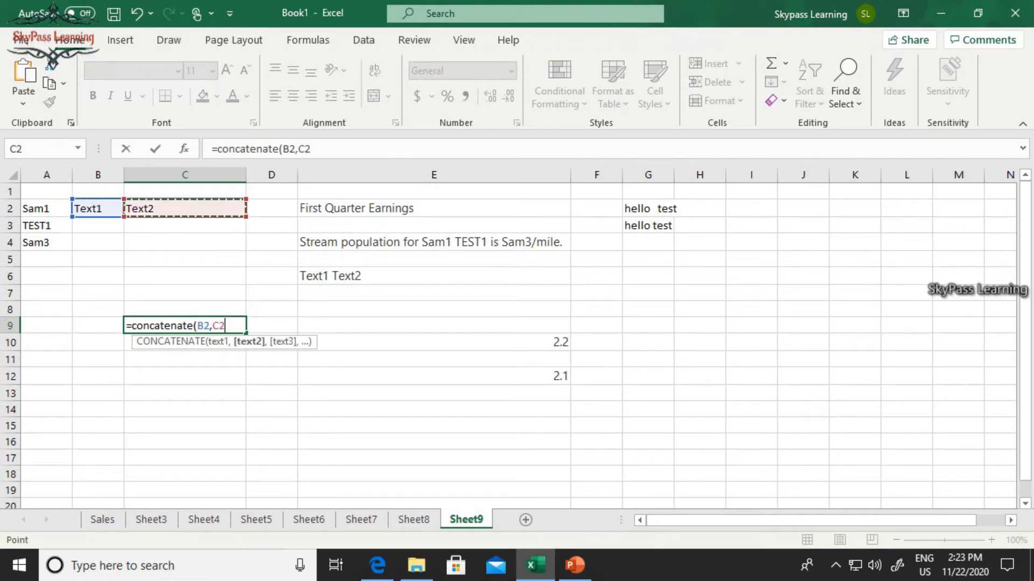
key(Return)
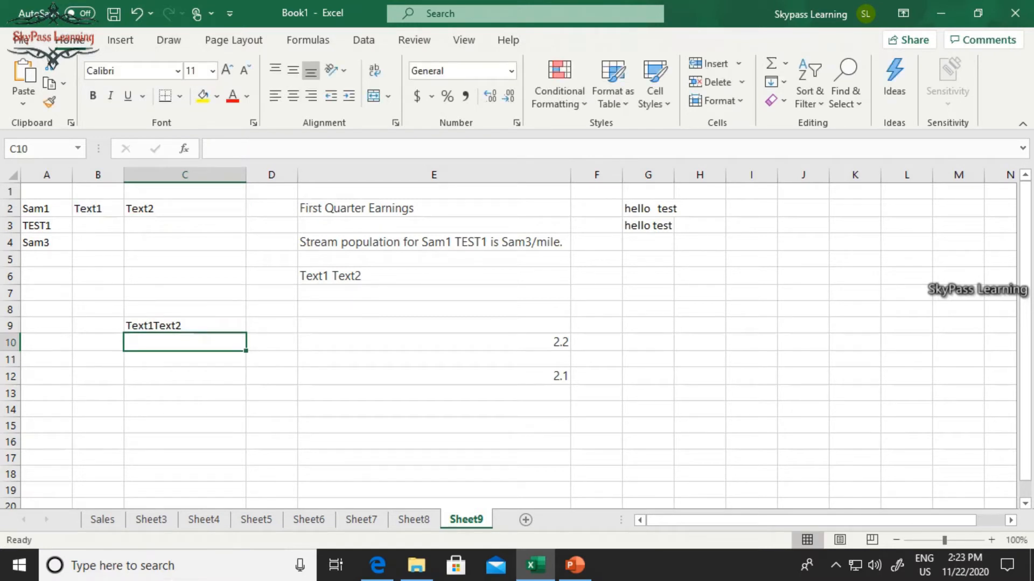
Step: Insert a space string between the two cell references in C9, making the formula =CONCATENATE(B2," ",C2)
click(185, 326)
key(F2)
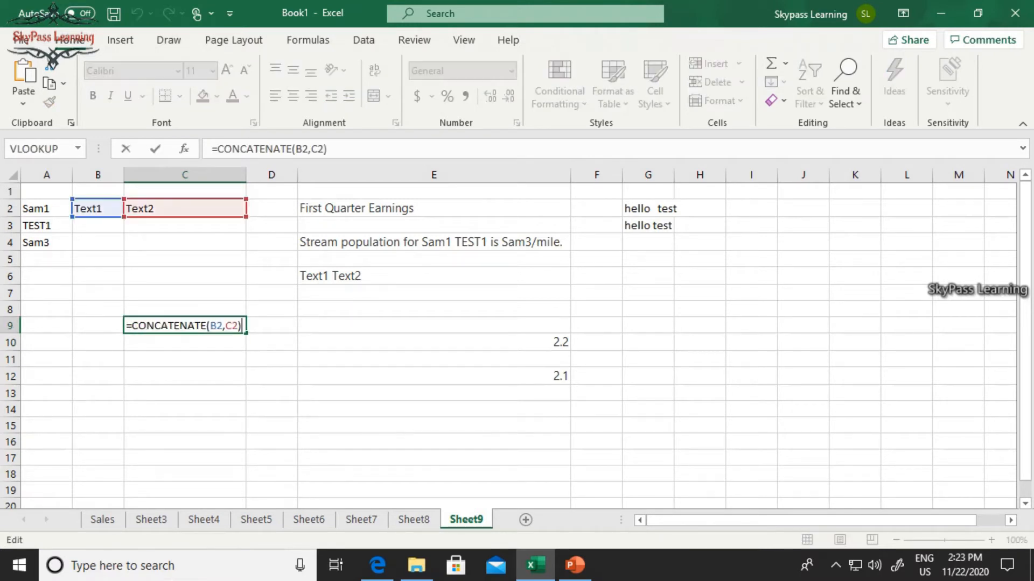
key(Left)
key(Left)
key(Left)
key(Left)
key(Right)
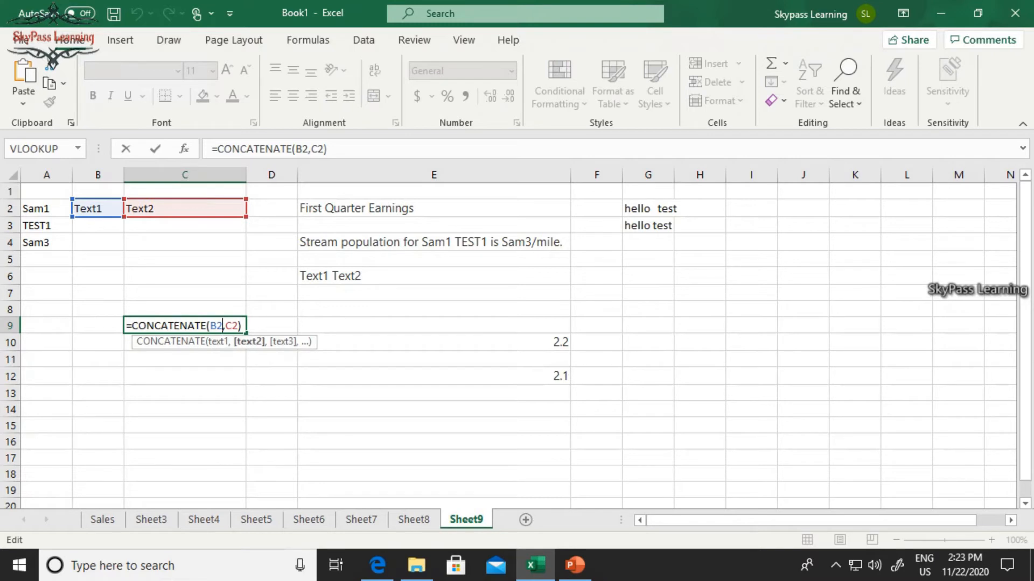
text(" ")
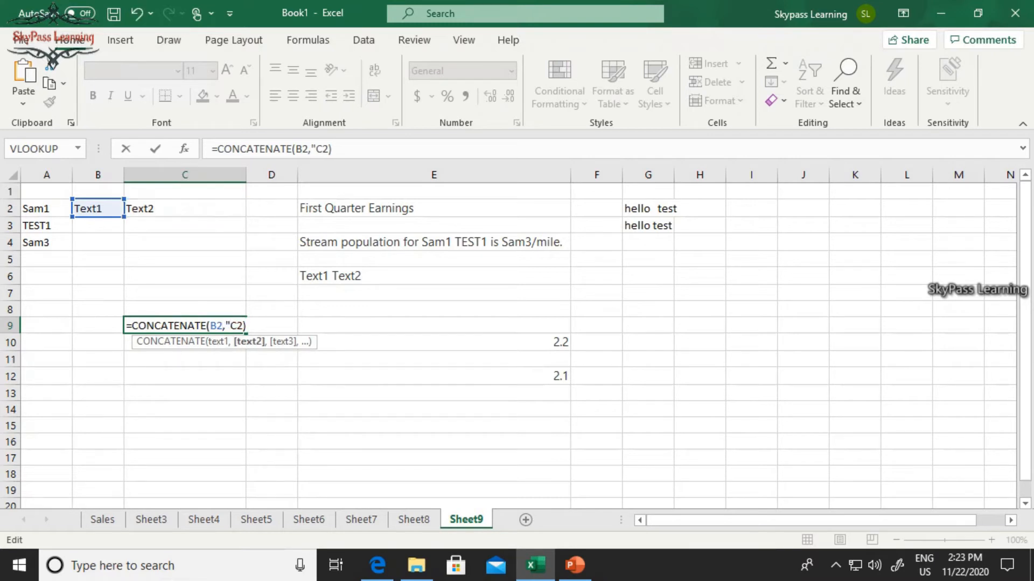
text(,)
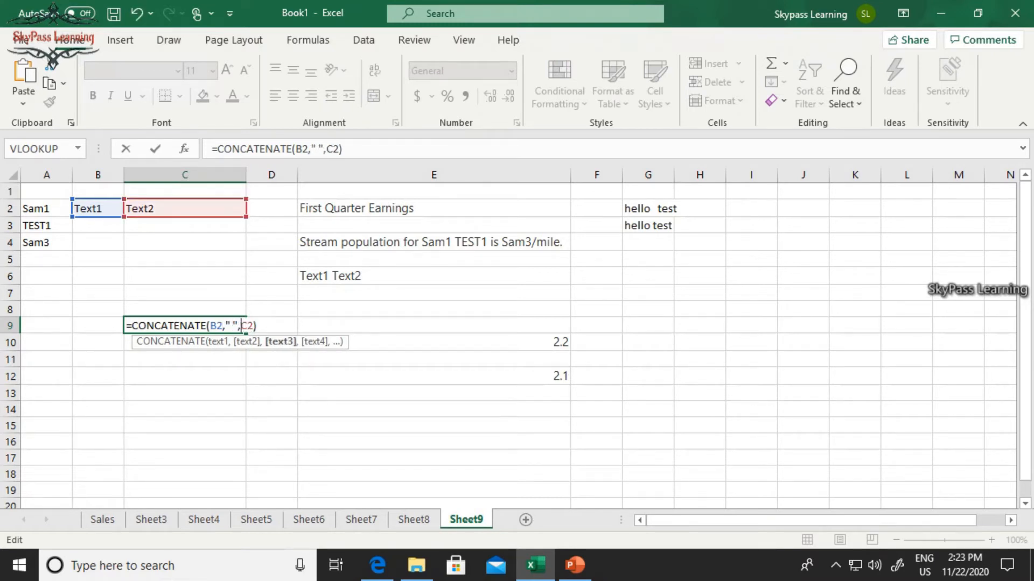
key(Return)
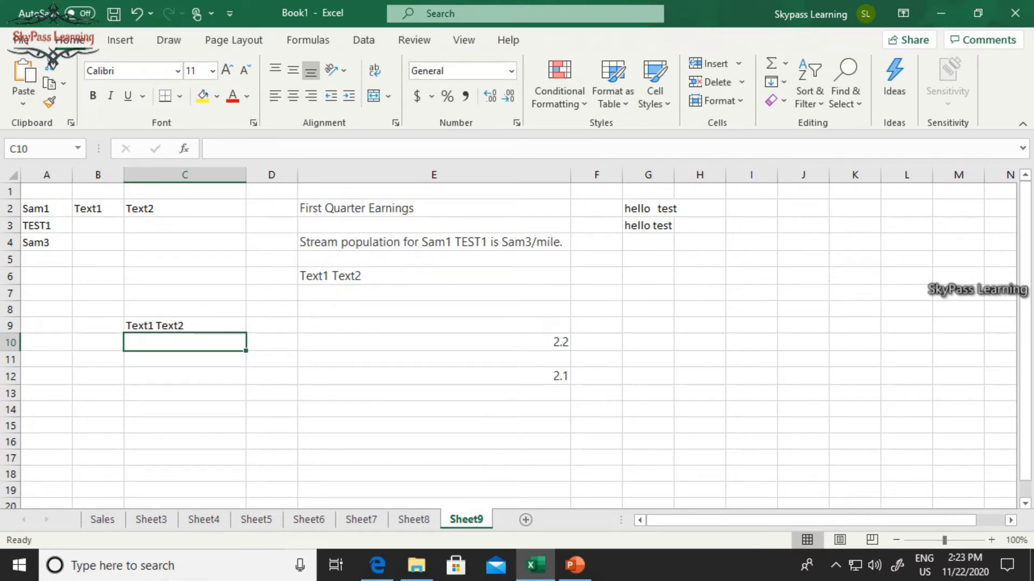
Step: Compare the CONCATENATE formulas in cells C9, E6 and E4, and examine the function arguments of C9
click(184, 325)
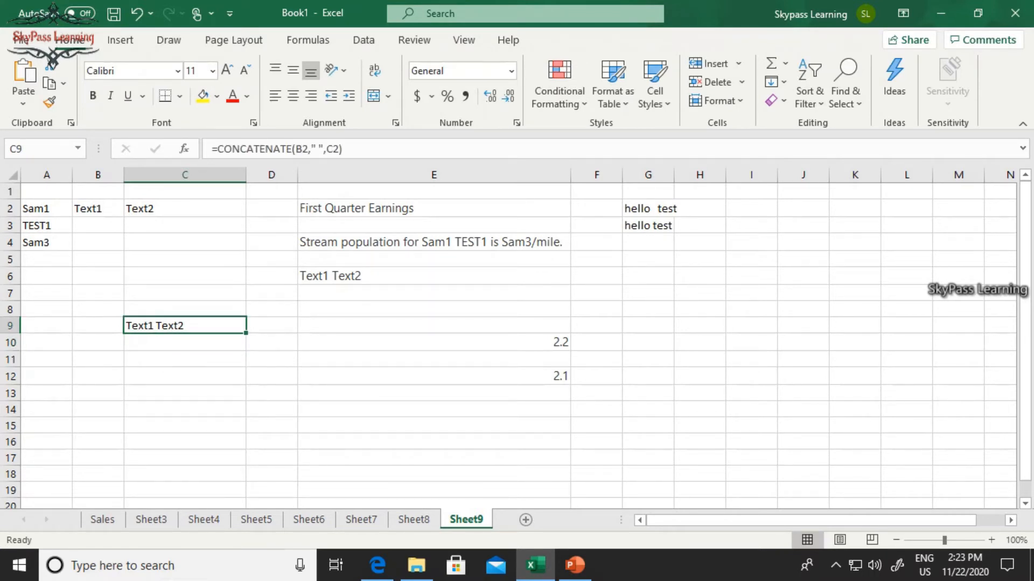
click(434, 276)
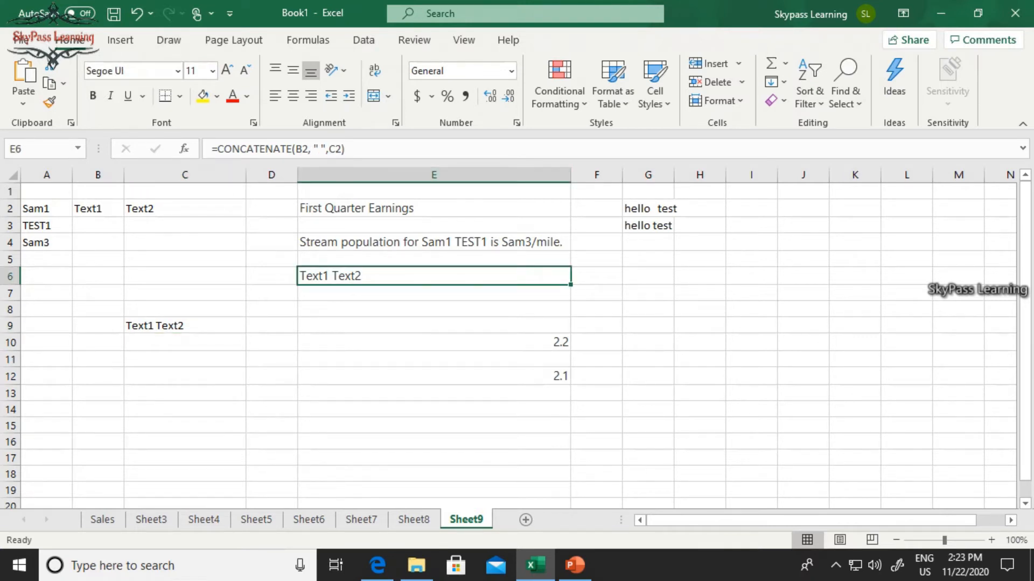
click(434, 242)
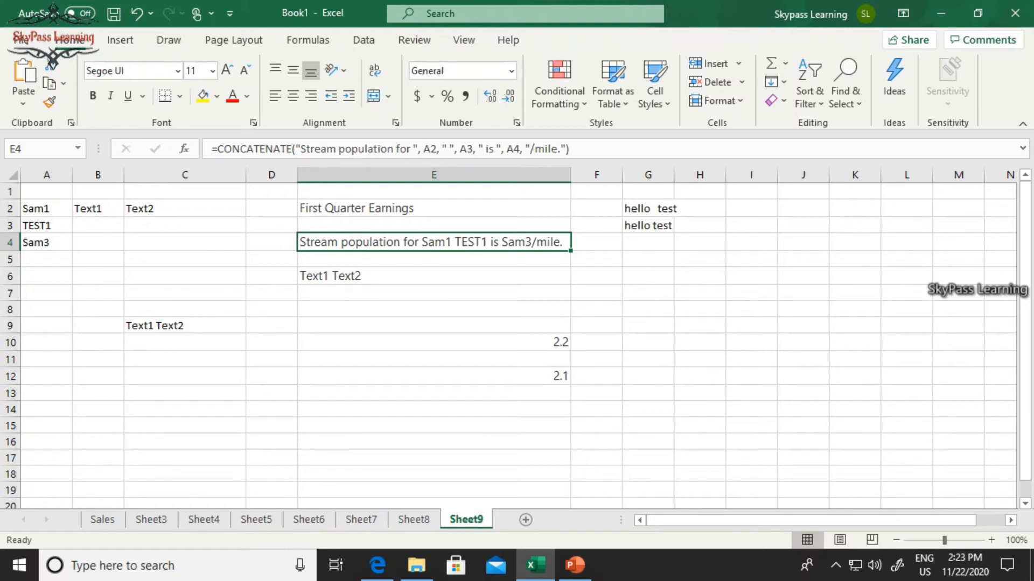
click(184, 326)
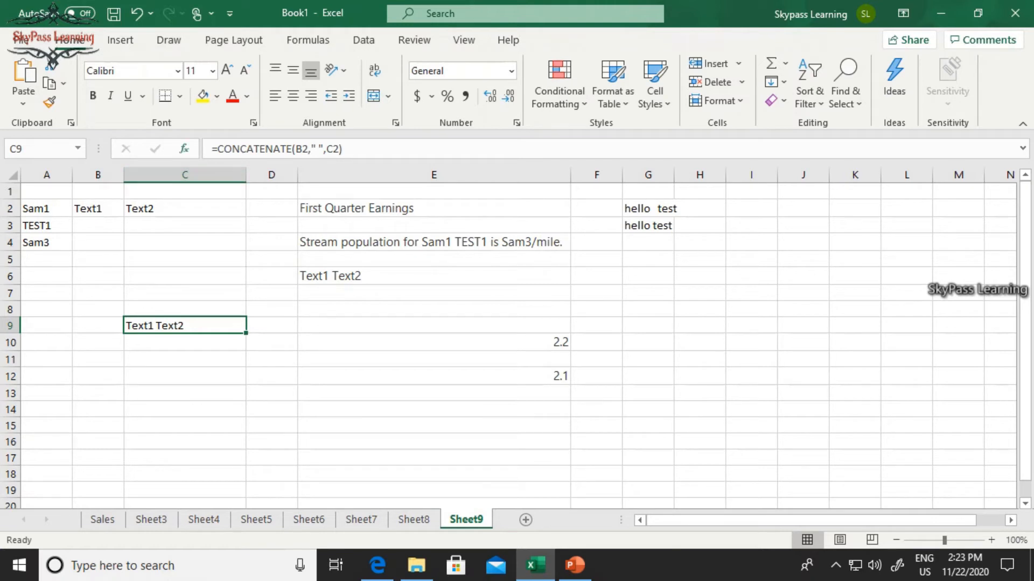
click(183, 149)
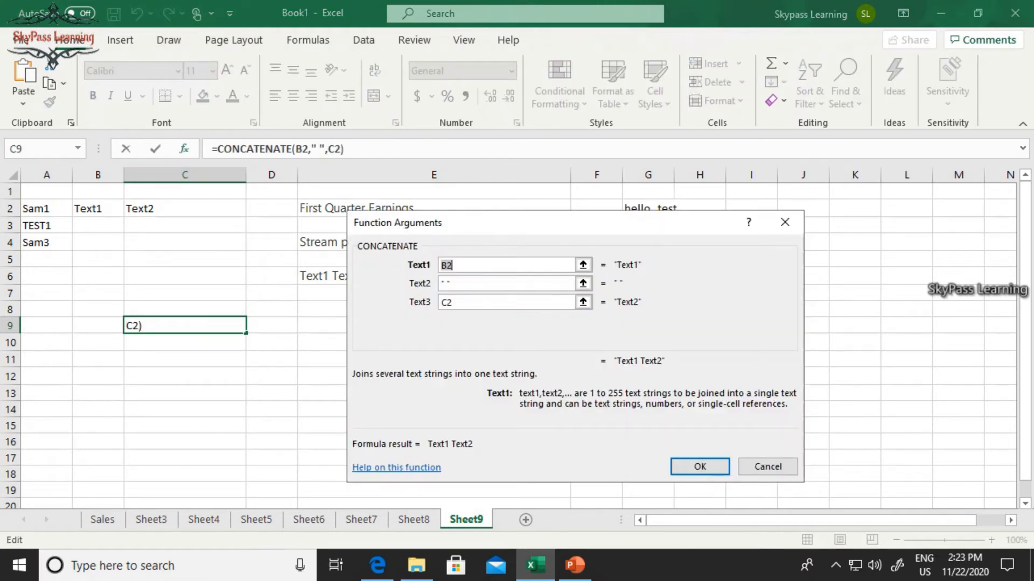
key(Return)
Step: View the CONCATENATE examples and ROUND function slides in the PowerPoint slide show, return to Excel, and review the formula in cell E10
key(alt+Tab)
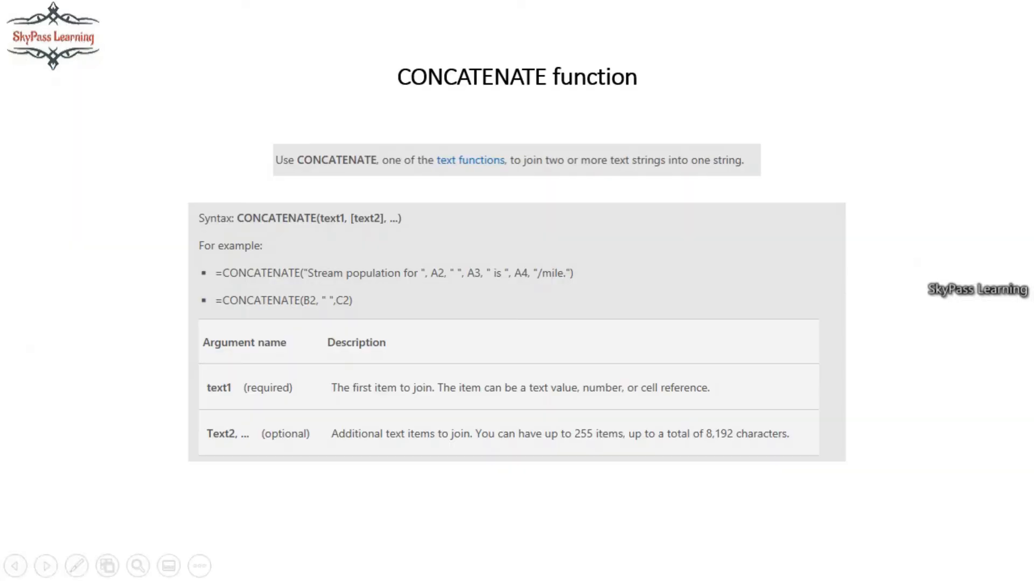
key(Right)
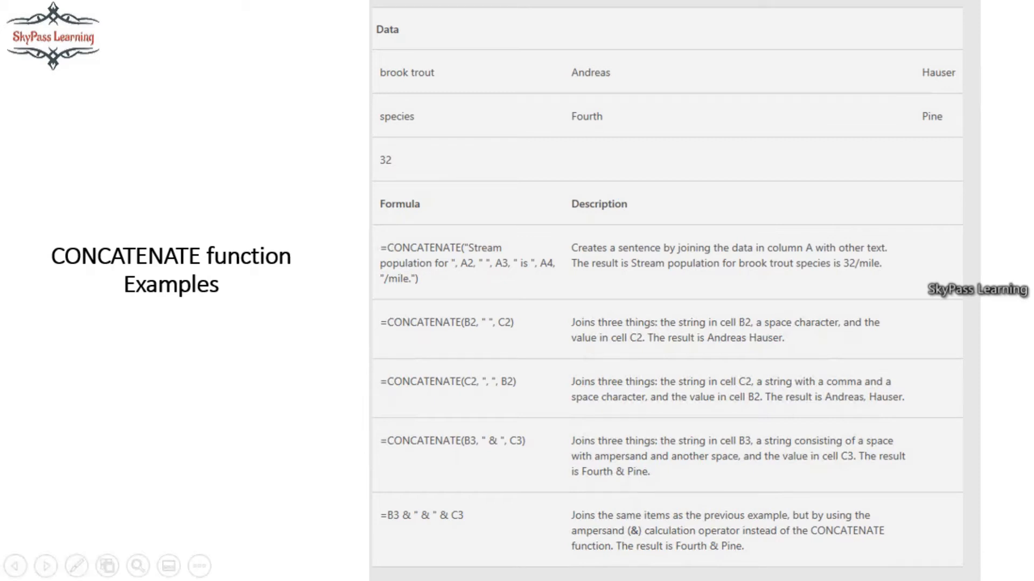
key(Right)
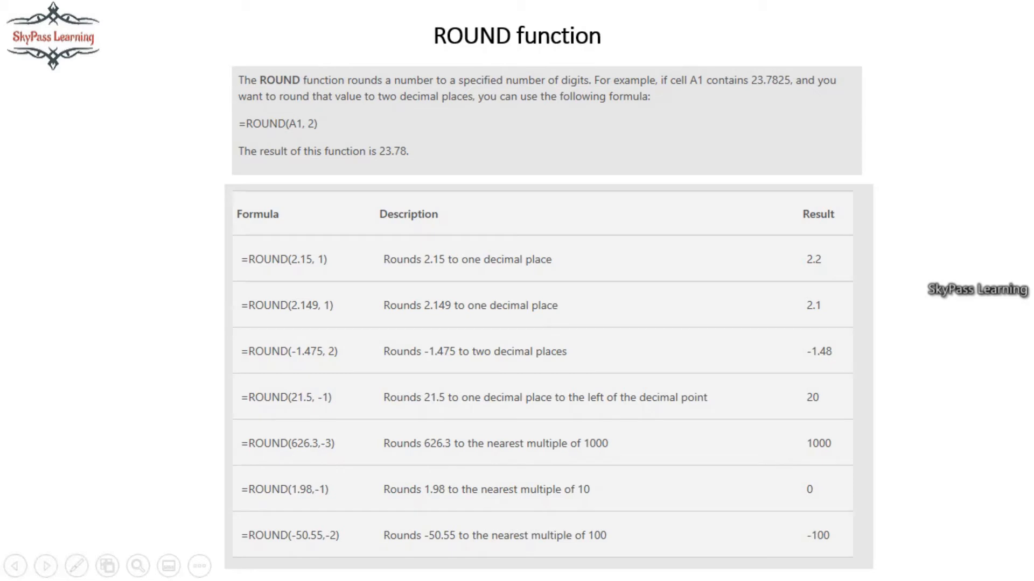
key(alt+Tab)
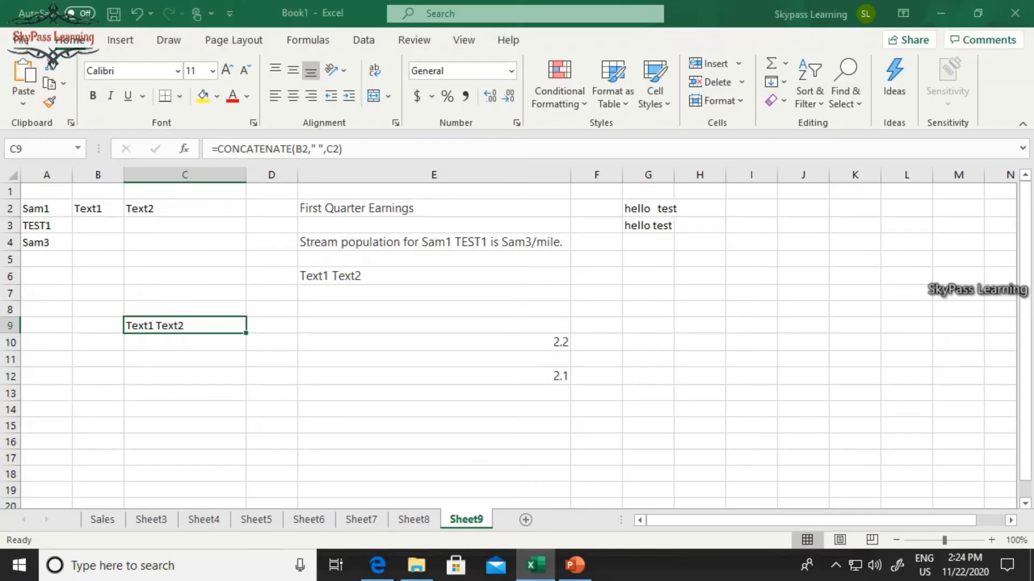
click(434, 343)
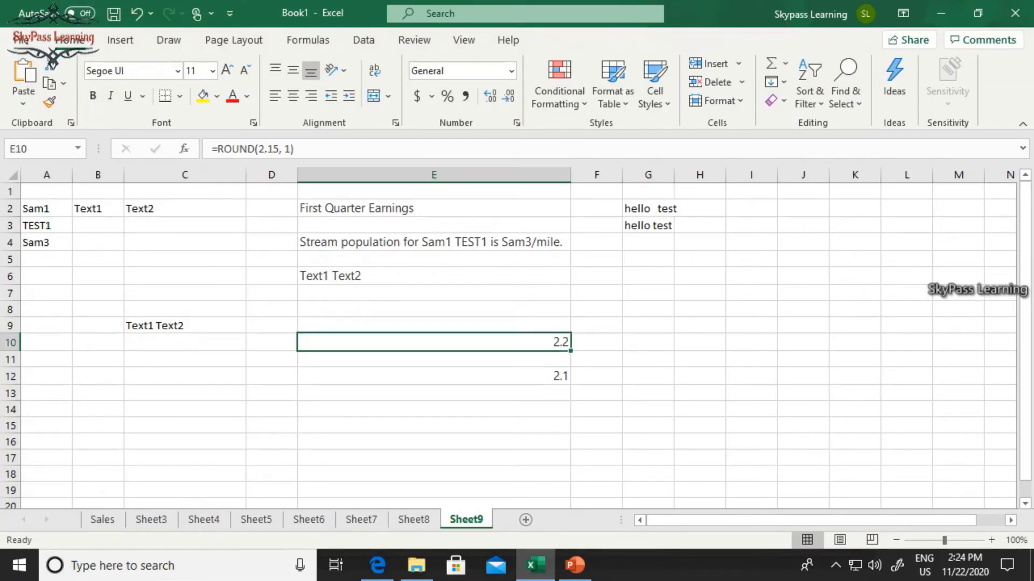
drag(294, 149, 212, 149)
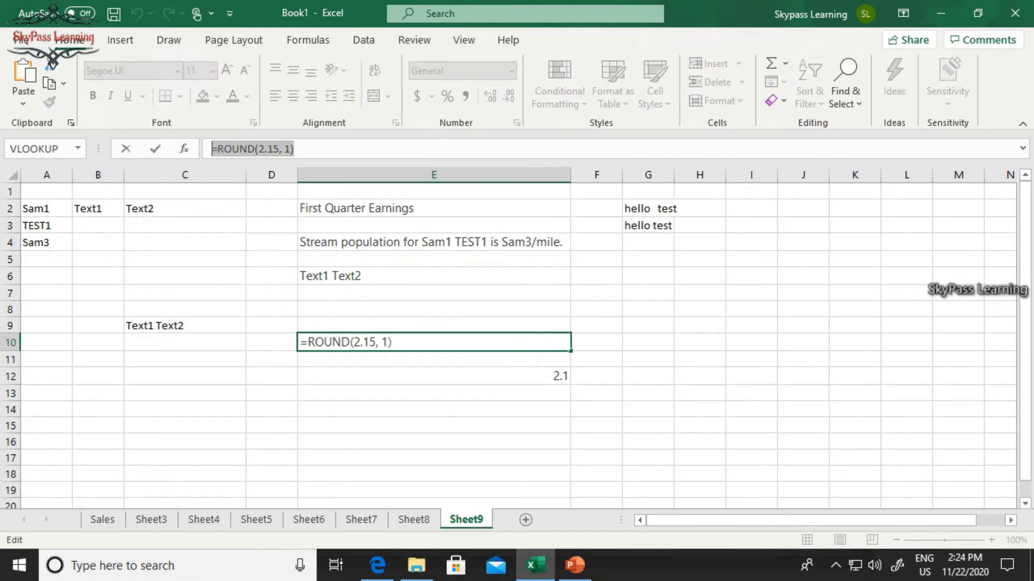
text(=)
key(Up)
key(Up)
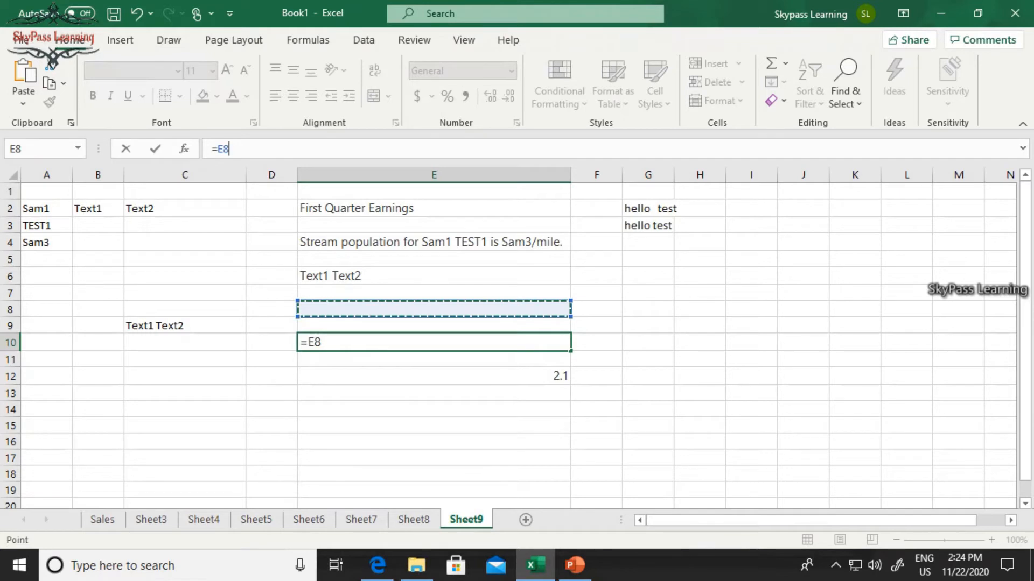
key(Escape)
text(=r)
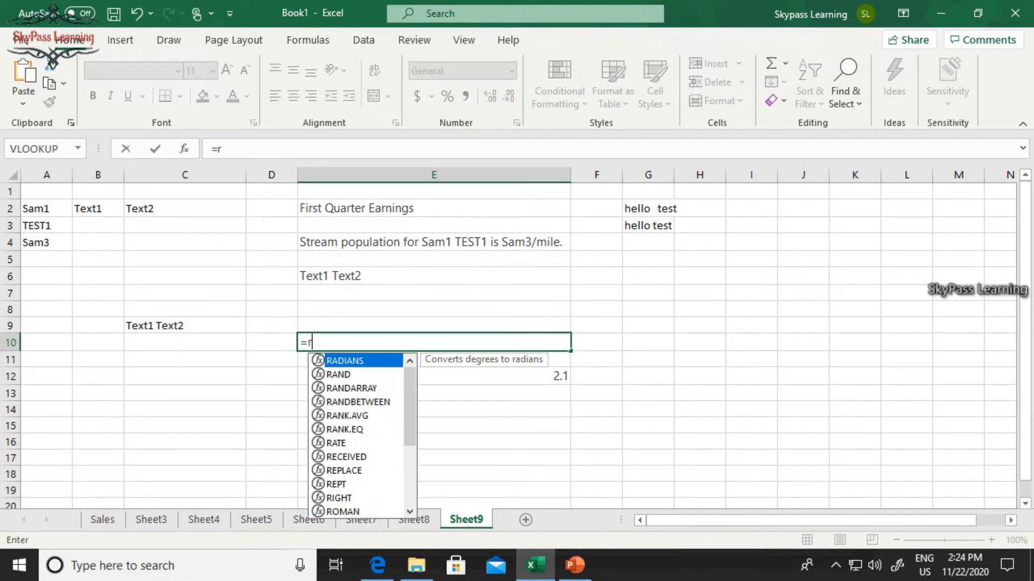
text(ound()
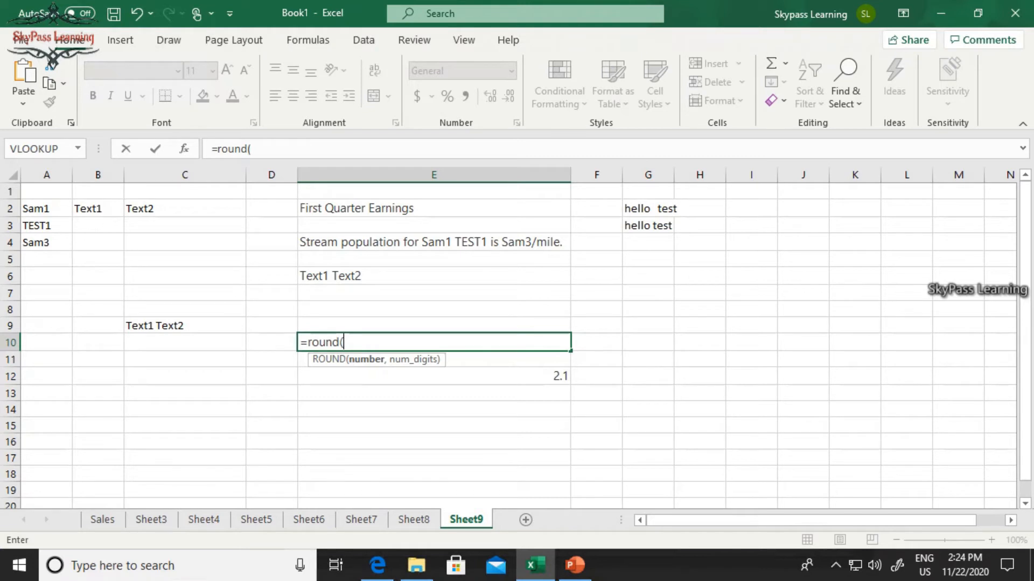
key(Escape)
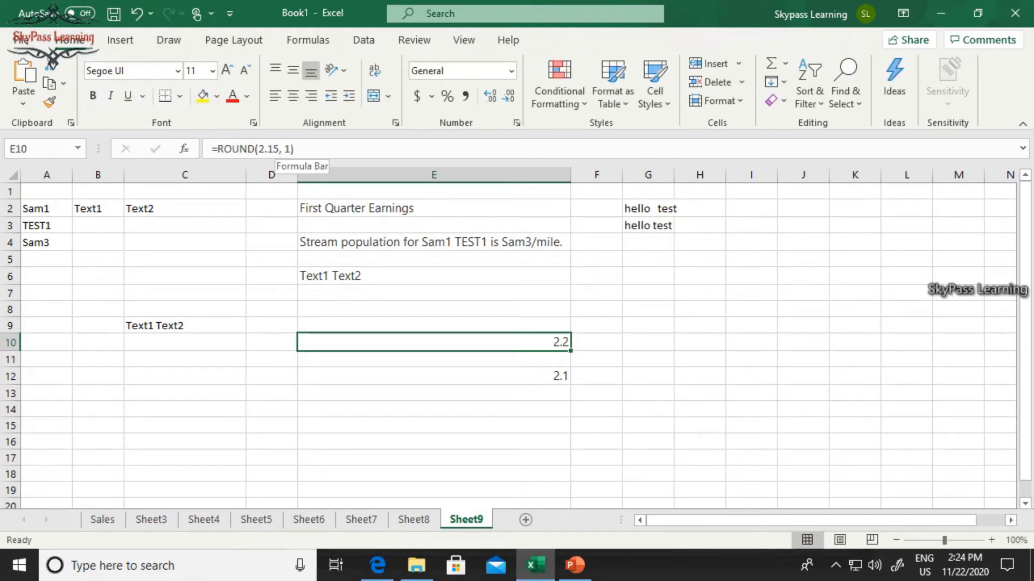
Step: Change the number argument of the ROUND formula in cell E10 to 2.151 and check the resulting cell
click(280, 148)
text(1)
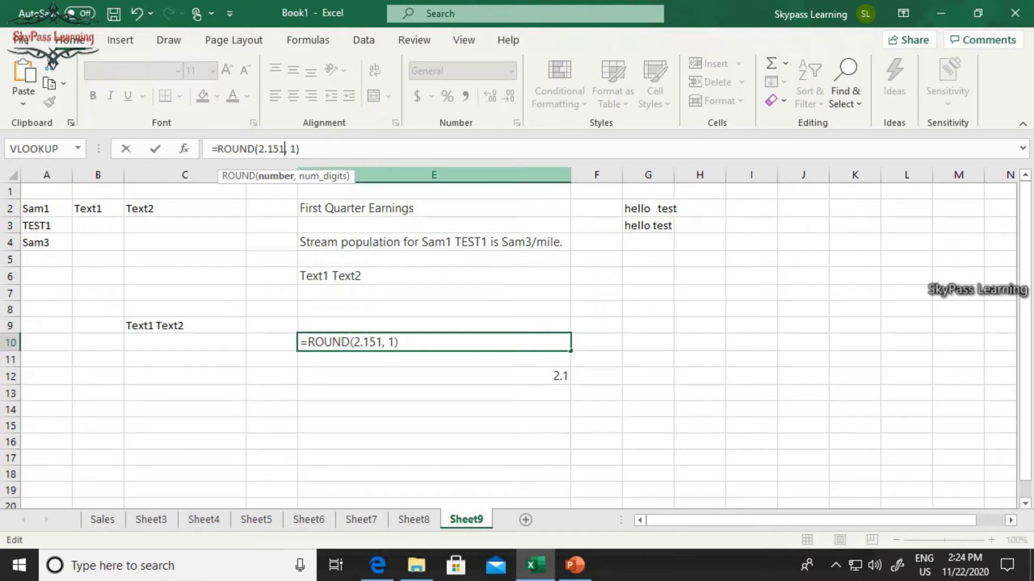
key(Return)
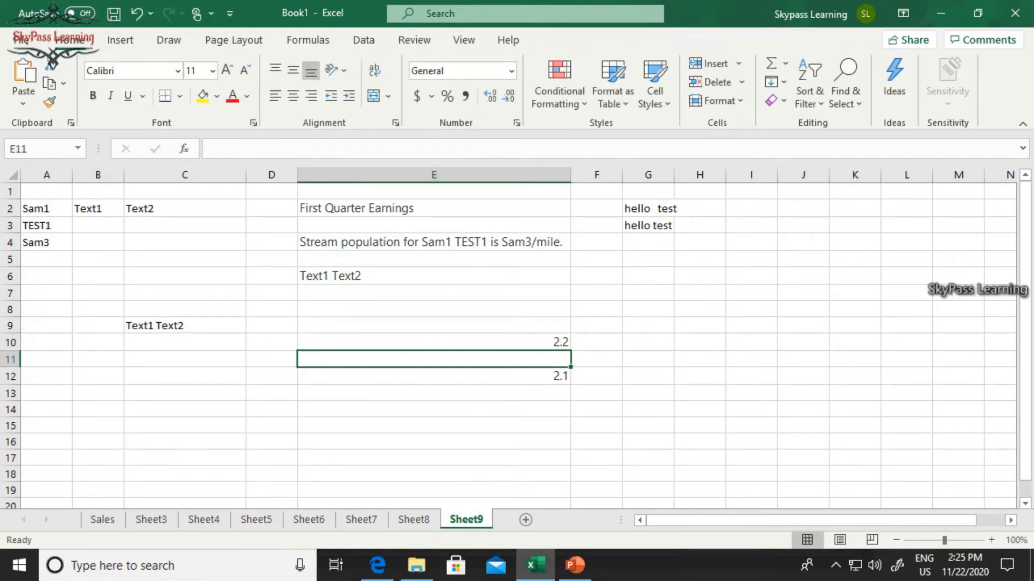
click(434, 342)
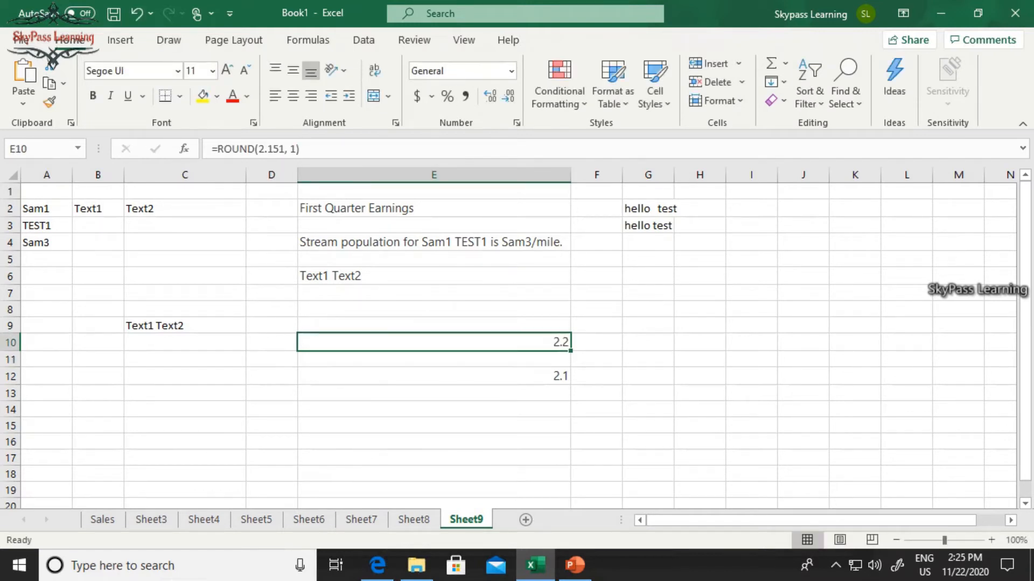
Step: Change the num_digits argument of the ROUND formula in cell E10 to 2
double_click(298, 149)
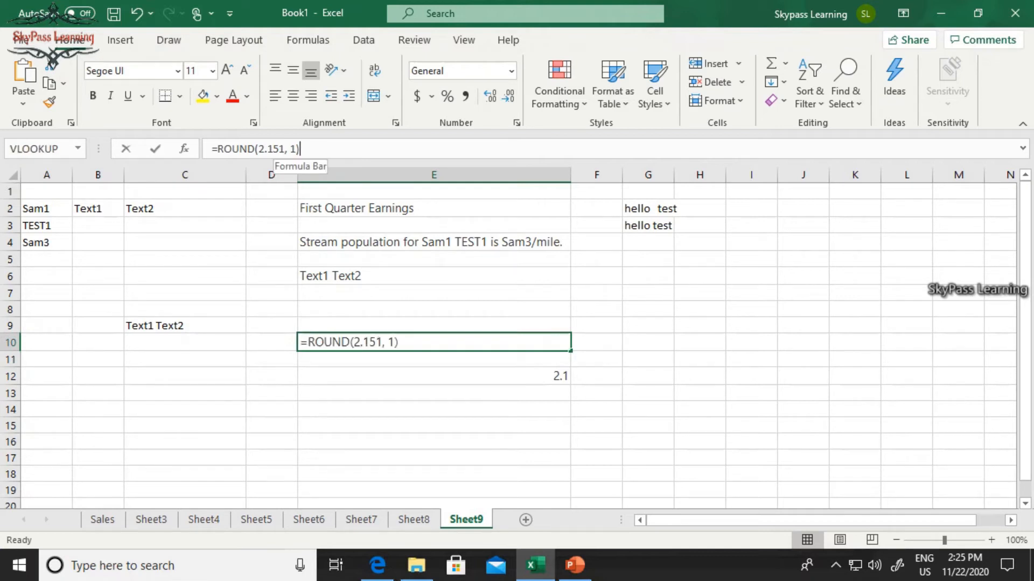
key(Escape)
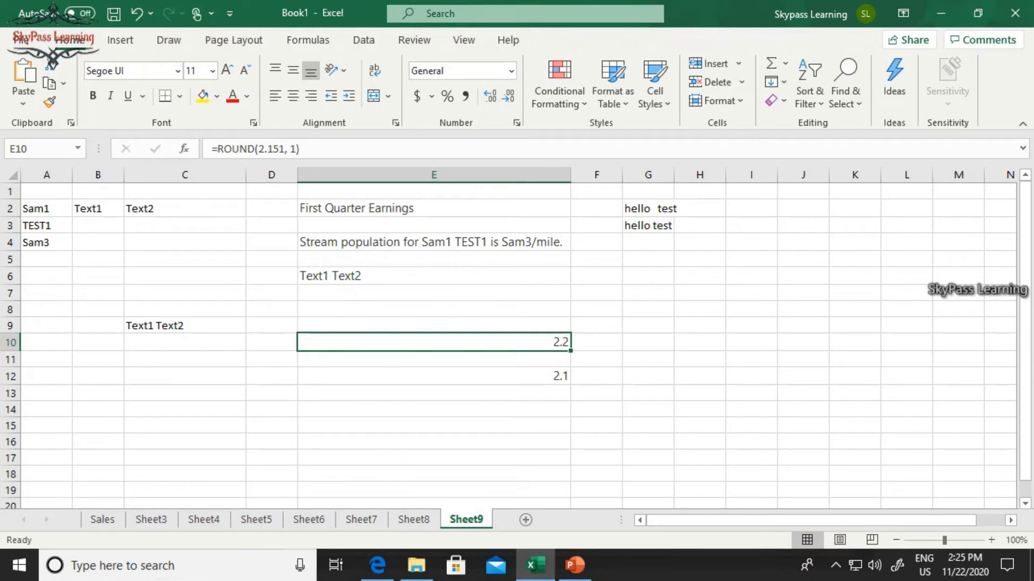
click(280, 149)
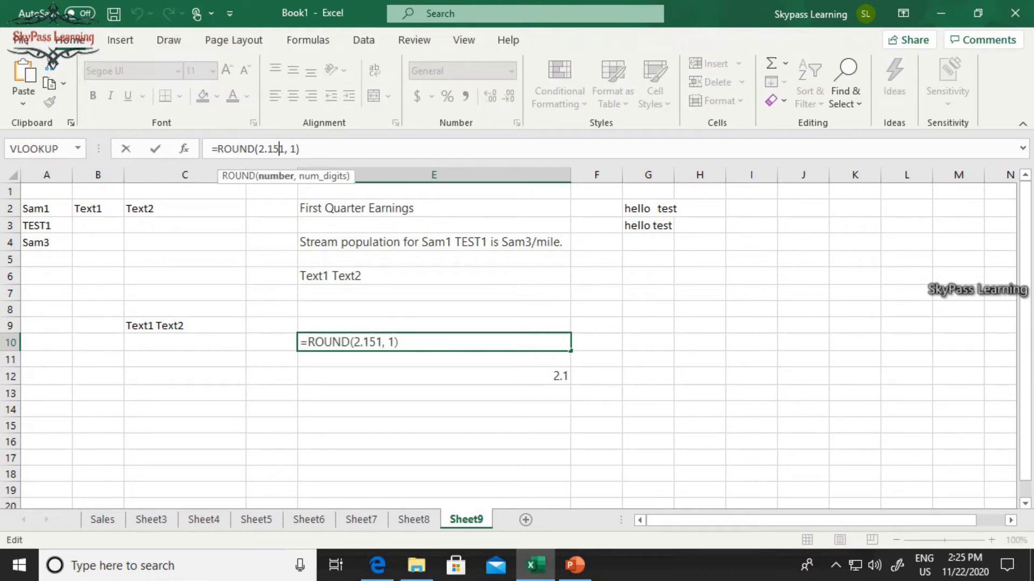
click(297, 149)
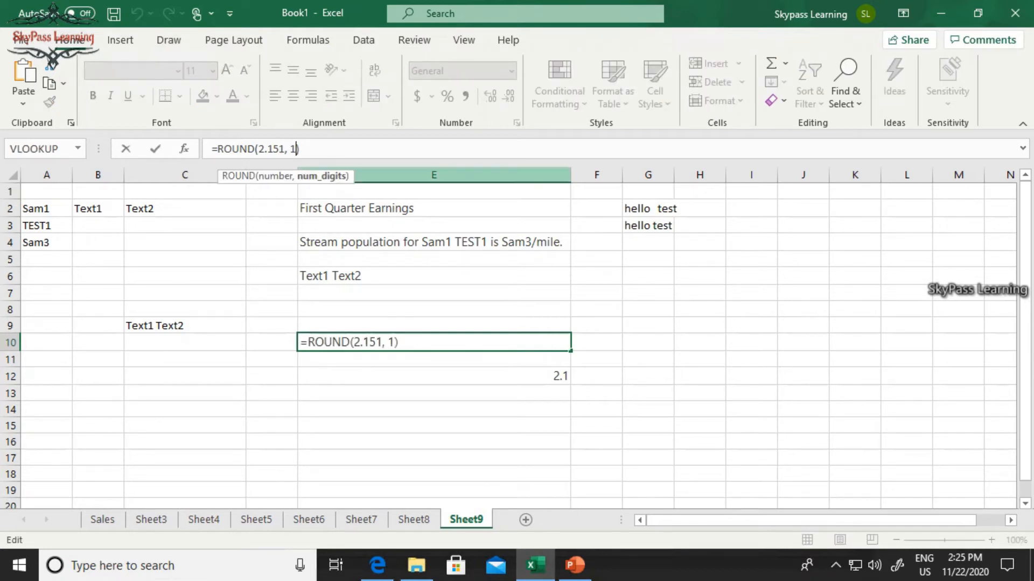
key(BackSpace)
text(2)
key(Return)
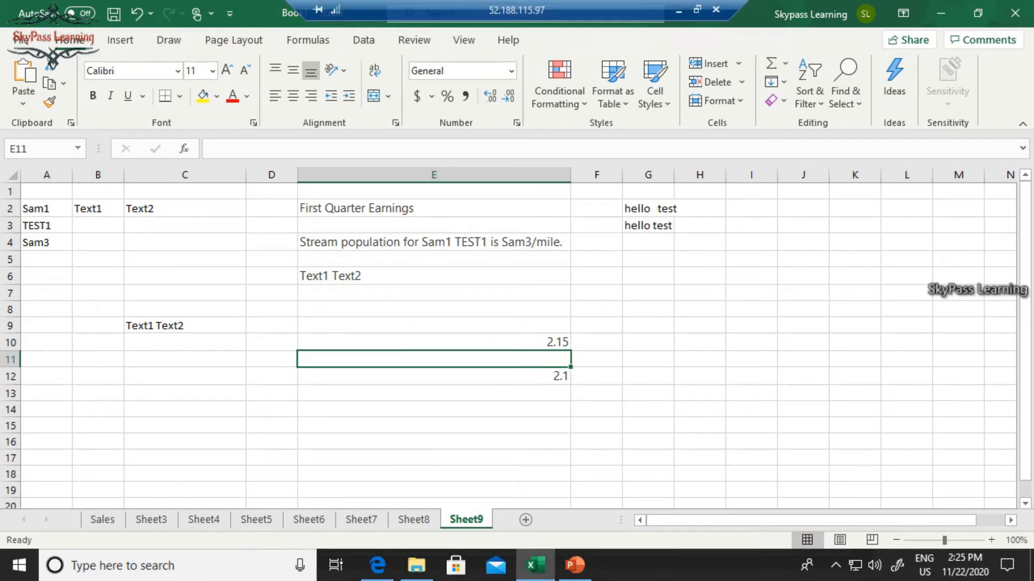
Step: Change the num_digits argument of the ROUND formula in cell E12 to 3
click(434, 376)
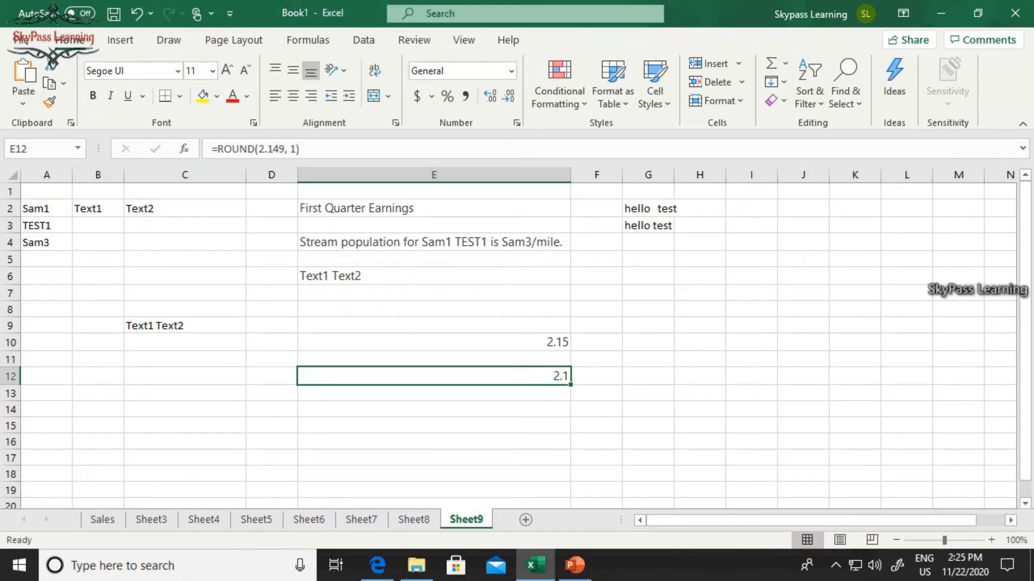
click(295, 149)
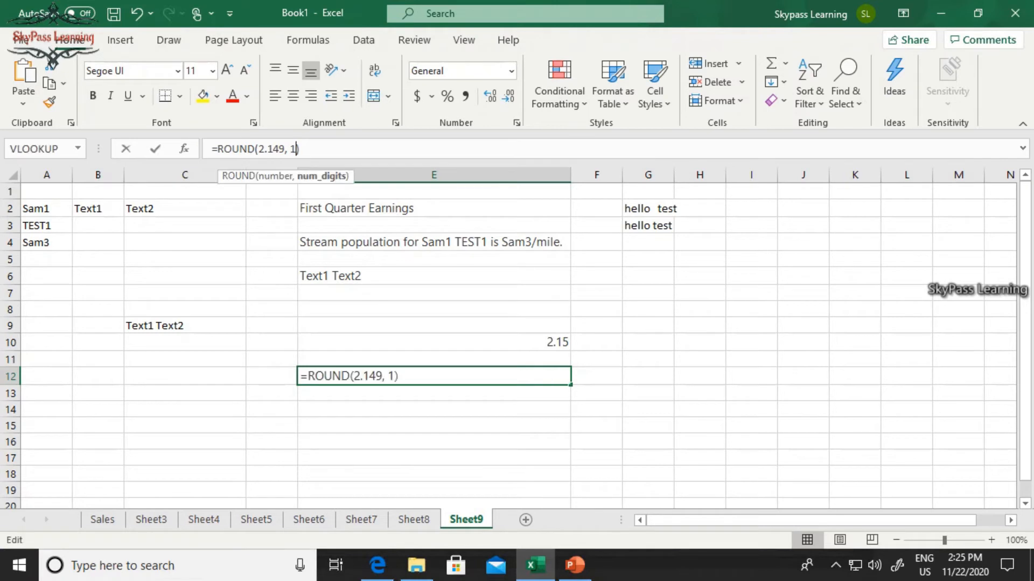
key(BackSpace)
text(3)
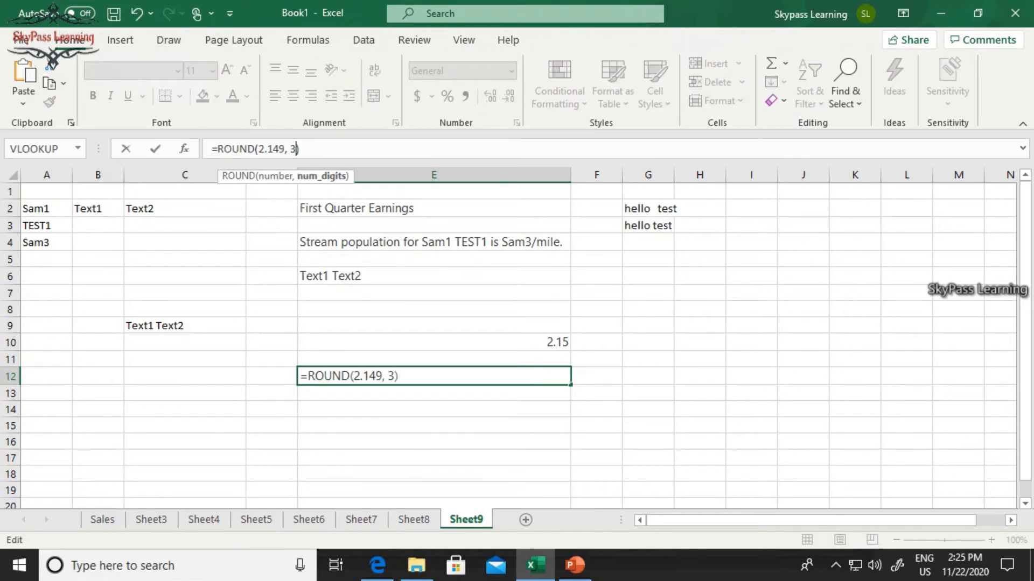
key(Return)
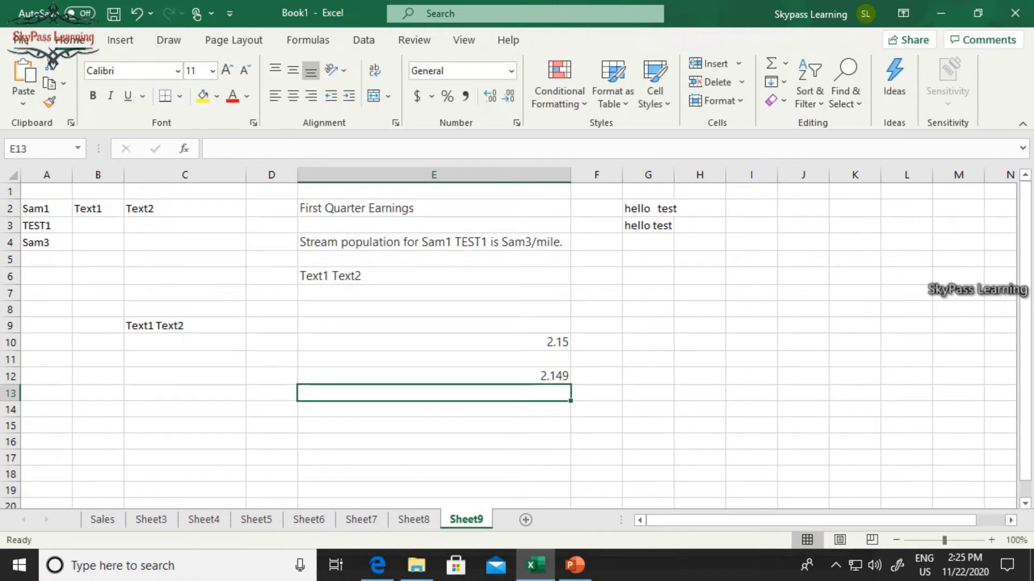
Step: Extend the number argument of the ROUND formula in cell E12 to 2.14932
click(434, 376)
click(279, 149)
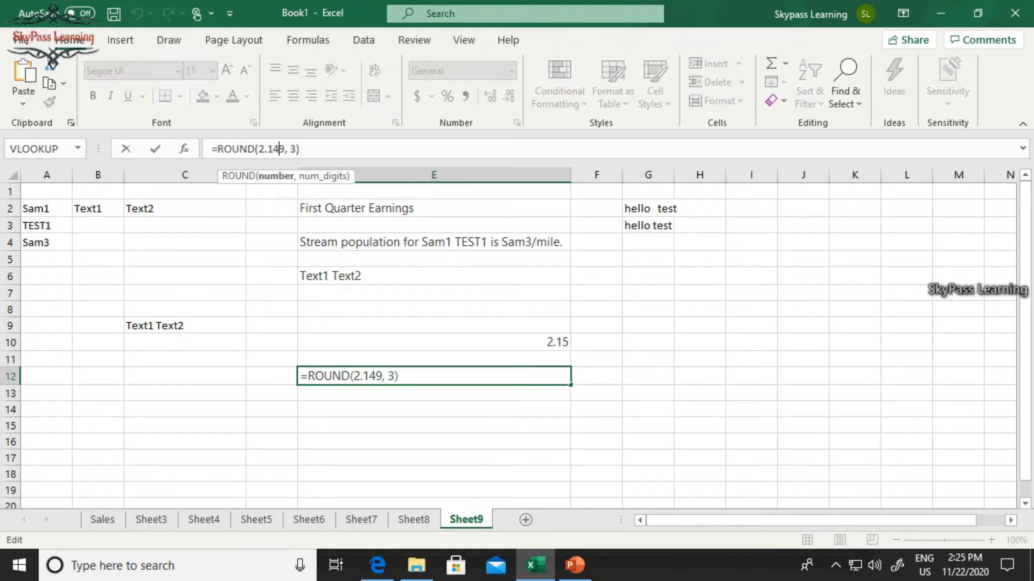
key(Right)
text(3)
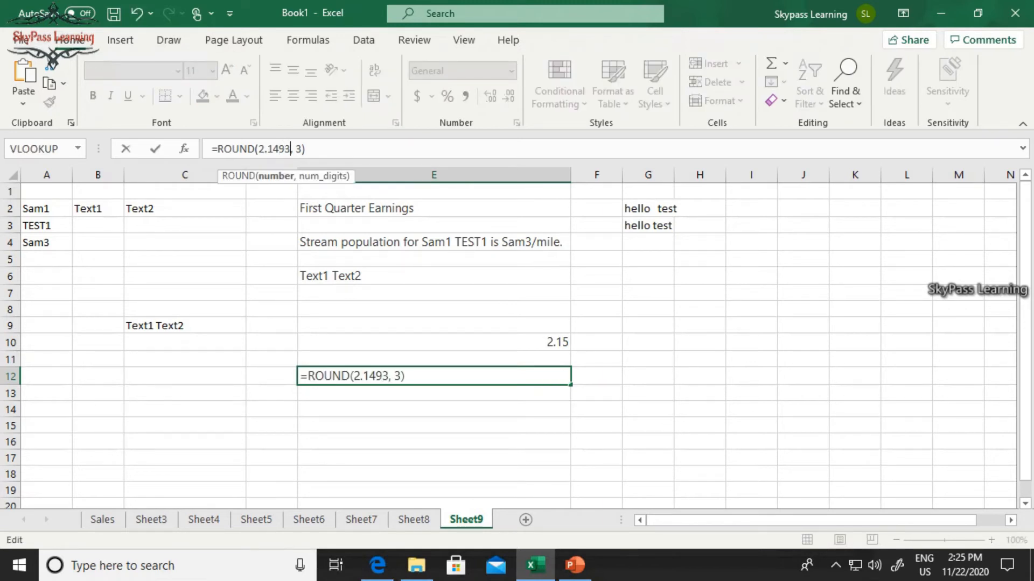
text(2)
key(Return)
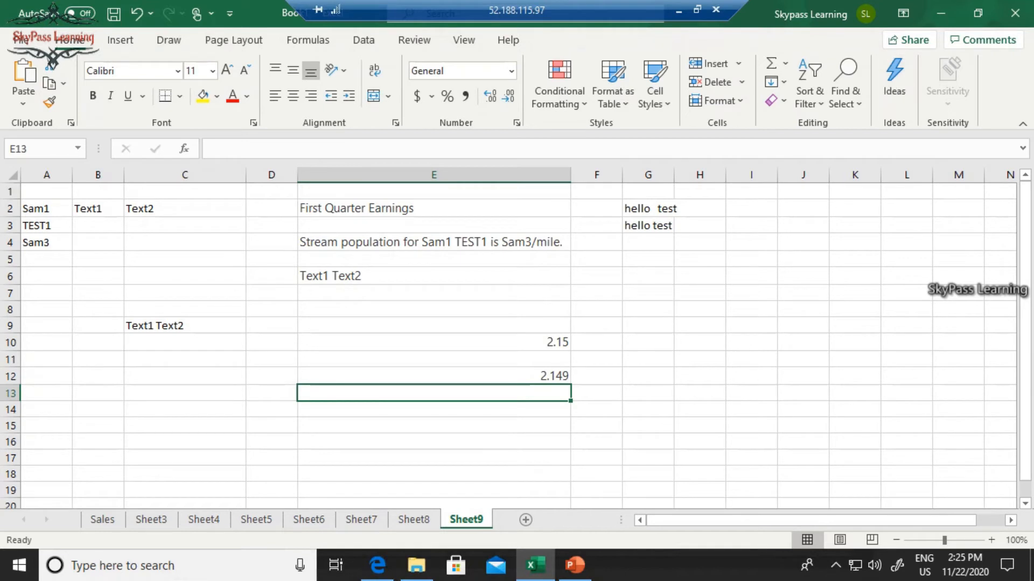
Step: Enter a ROUND formula in cell G7 that rounds cell F7 to two decimal places, =ROUND(F7,2)
click(434, 293)
click(648, 293)
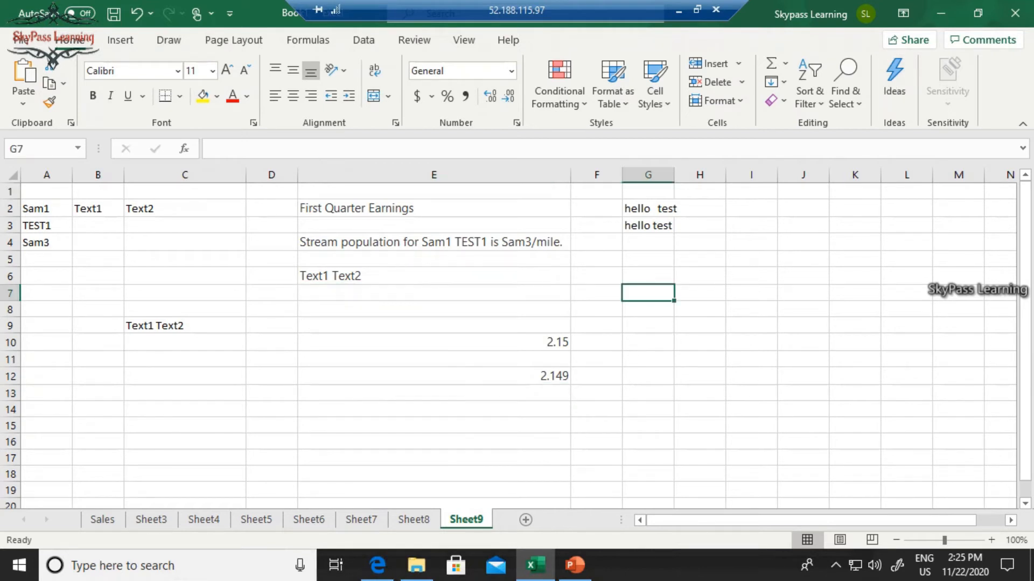
text(=rou)
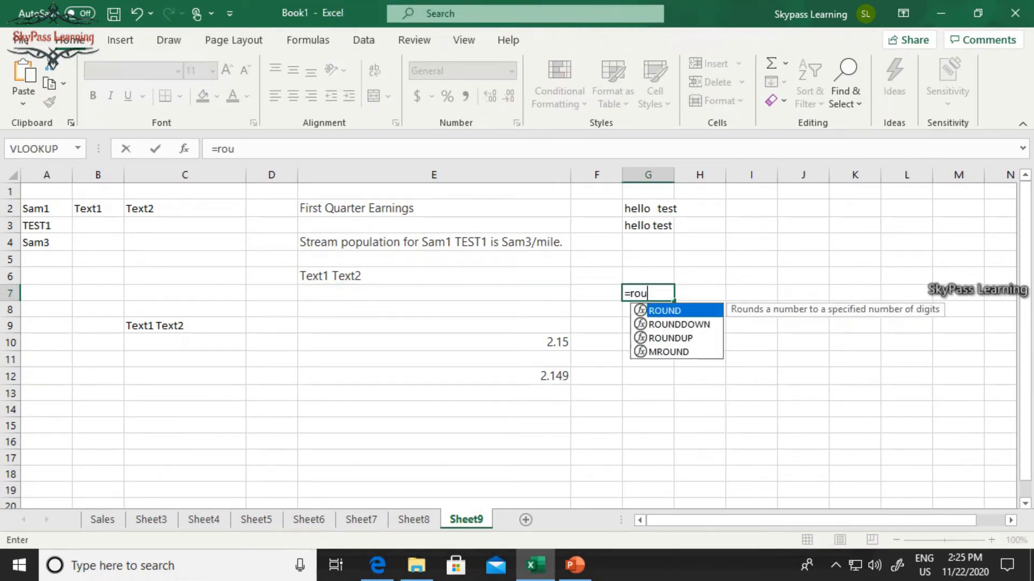
text(nd()
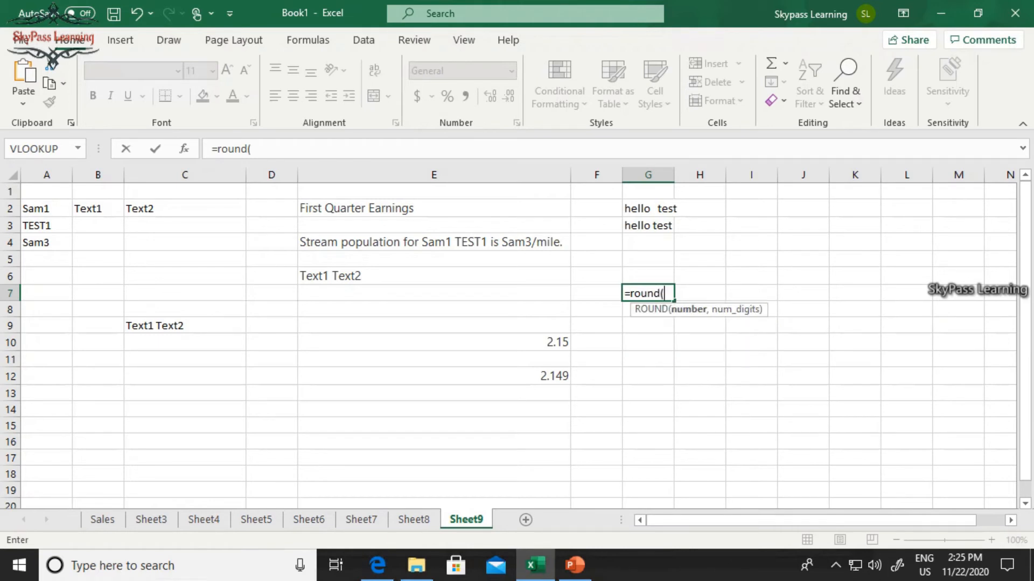
key(Left)
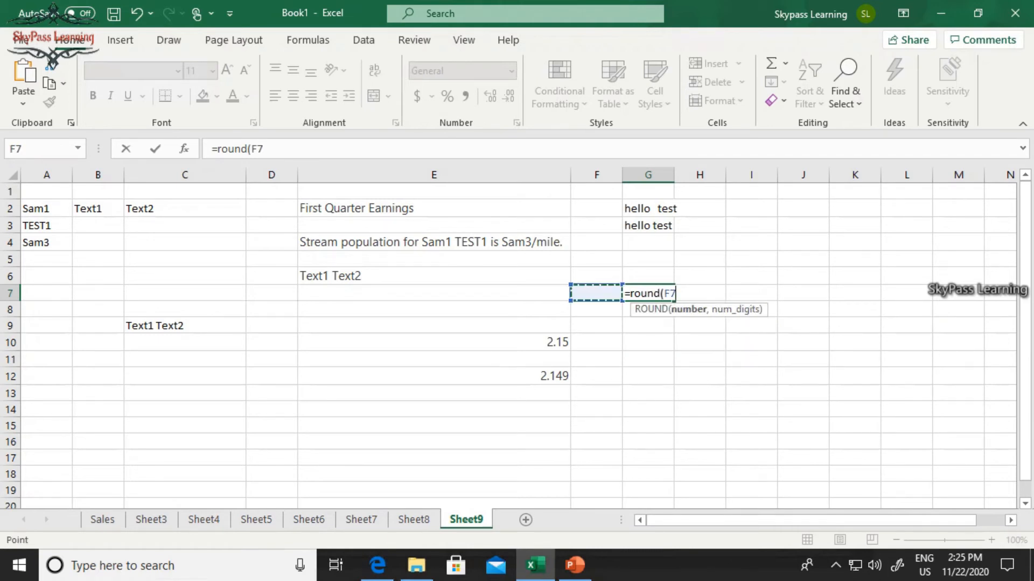
text())
key(Return)
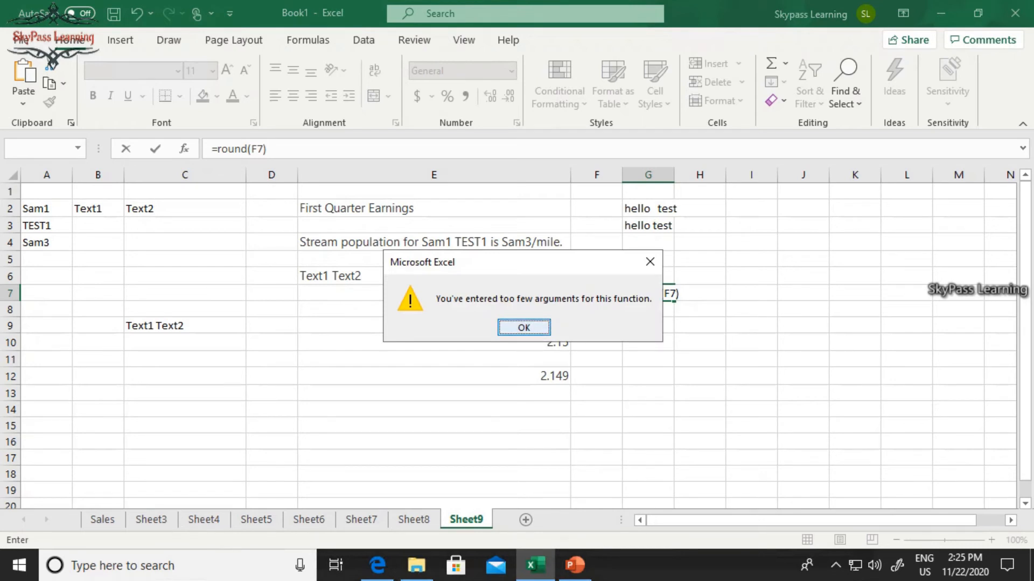
key(Return)
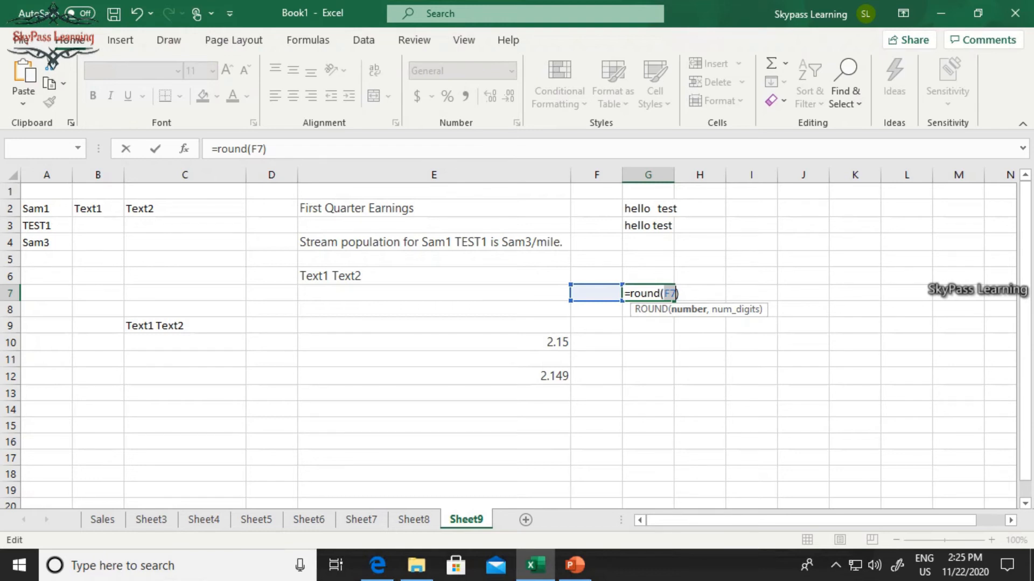
key(Right)
text(,)
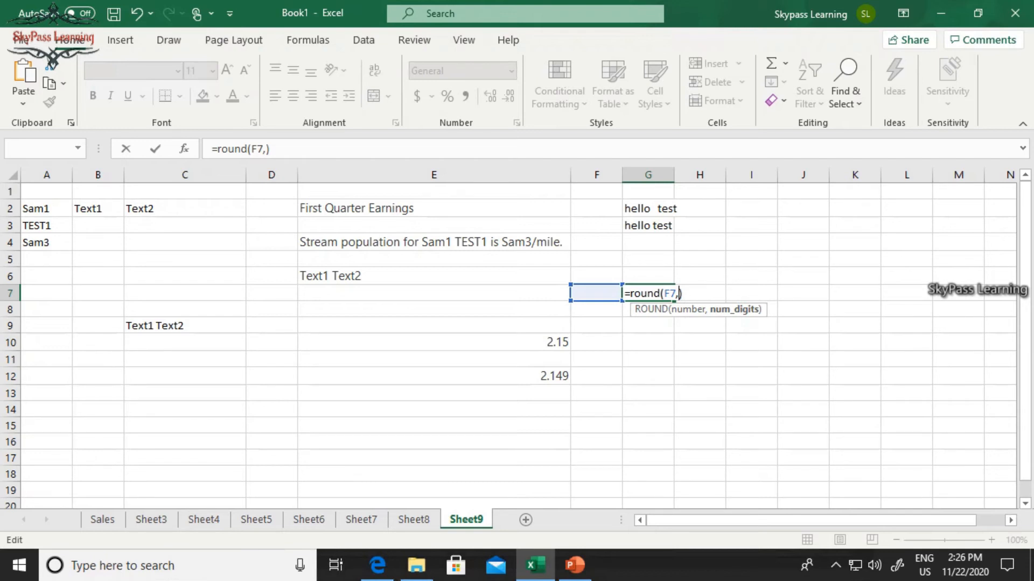
text(2)
key(Return)
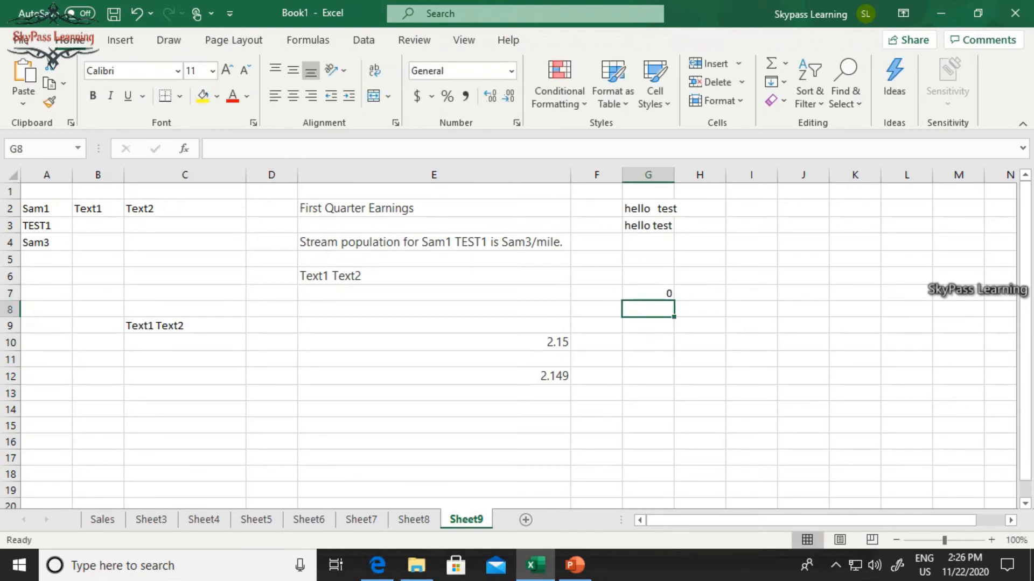
Step: Enter 2.3 in cell F7 as the input for the ROUND formula in G7
key(Up)
key(Left)
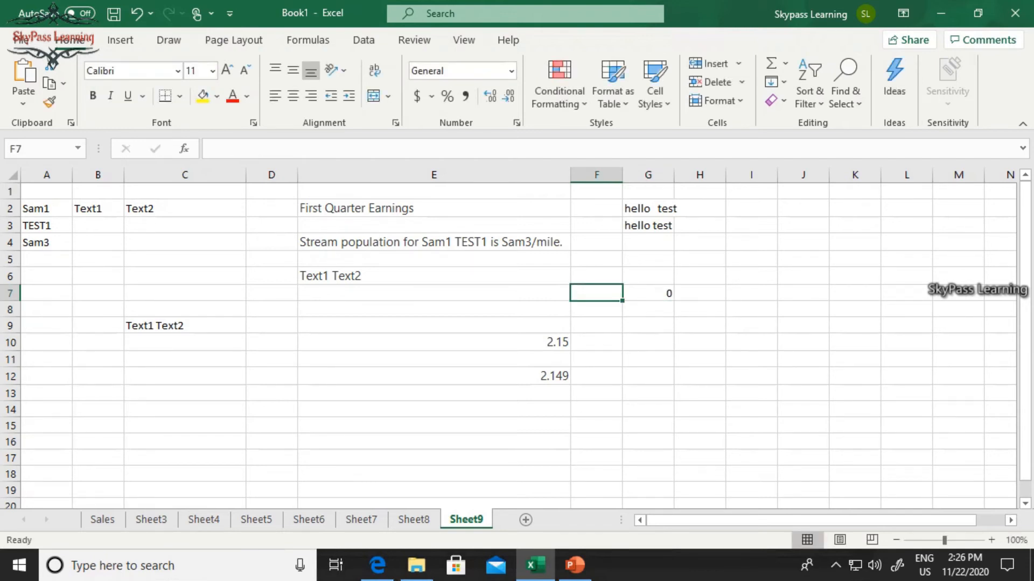
text(2.3)
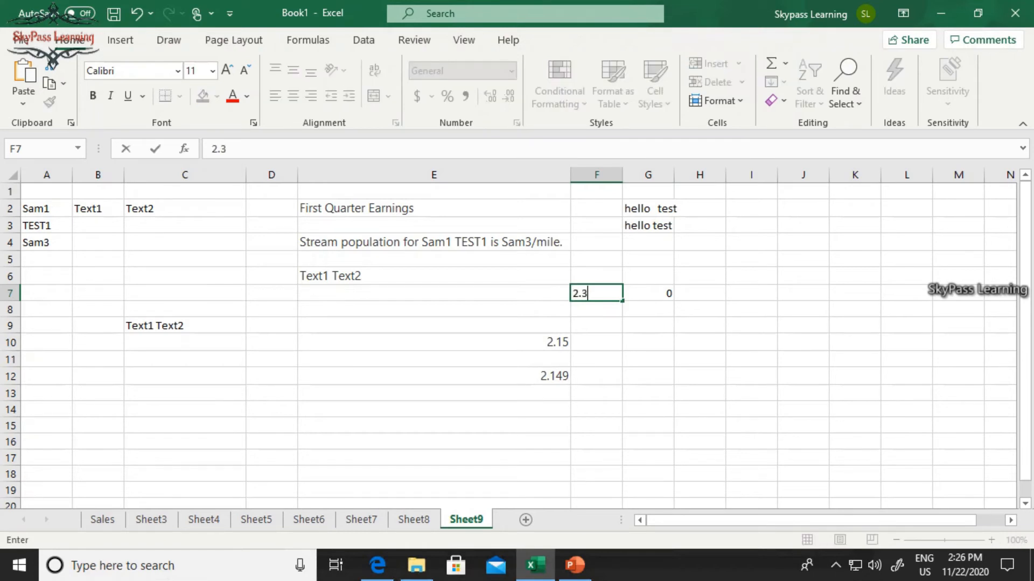
key(Return)
key(Up)
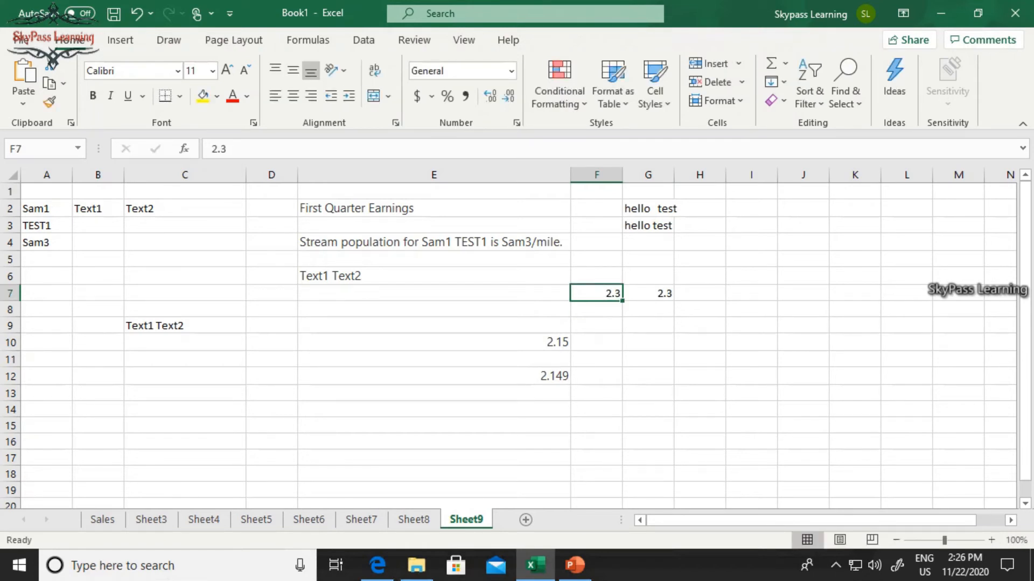
Step: Change the value in cell F7 to 2.35
key(F2)
key(BackSpace)
text(35)
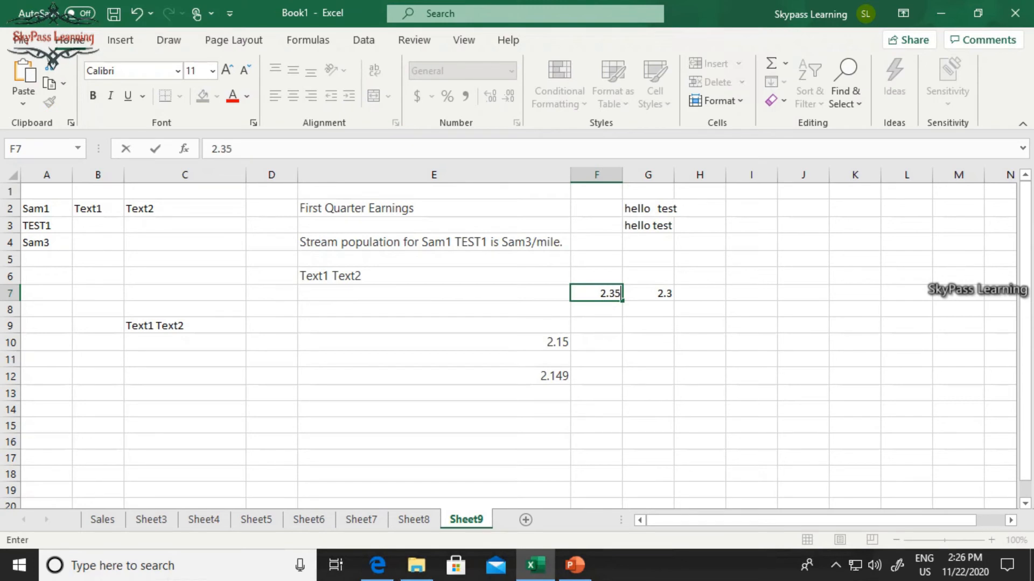
key(Return)
key(Up)
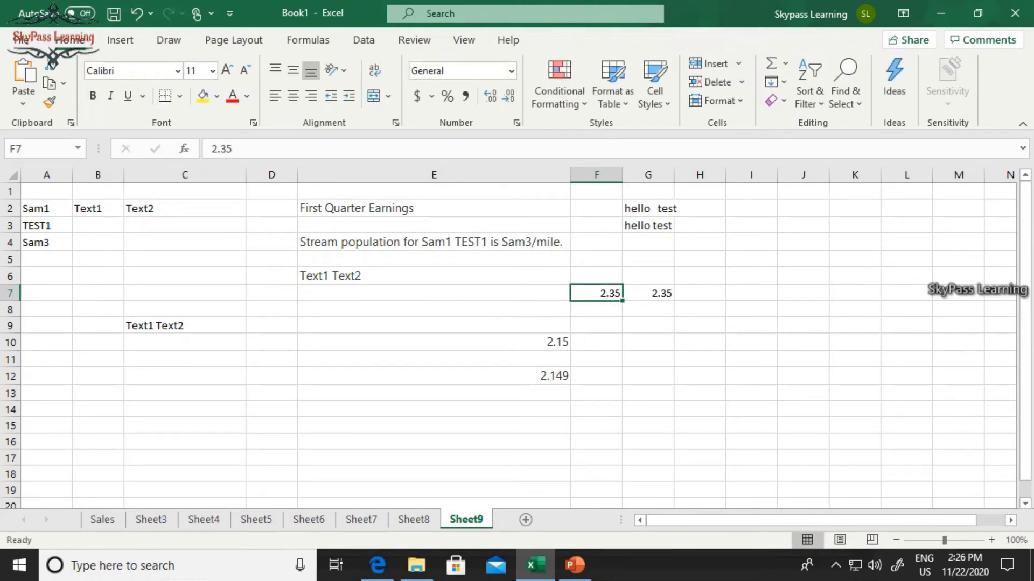
Step: Replace the value in cell F7 with 2.3659 and review the ROUND formula in G7
text(2)
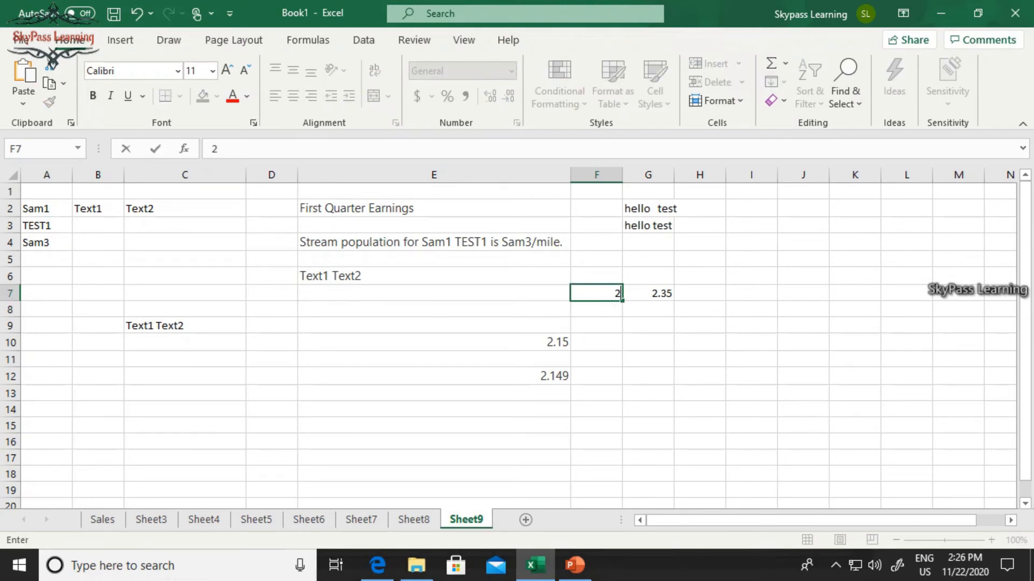
text(.3659)
key(Return)
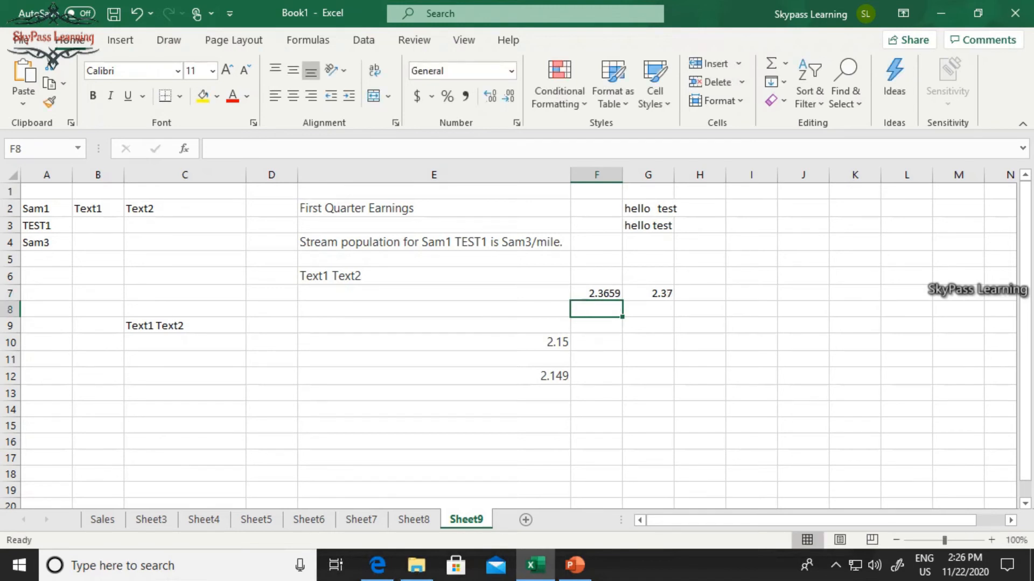
click(649, 293)
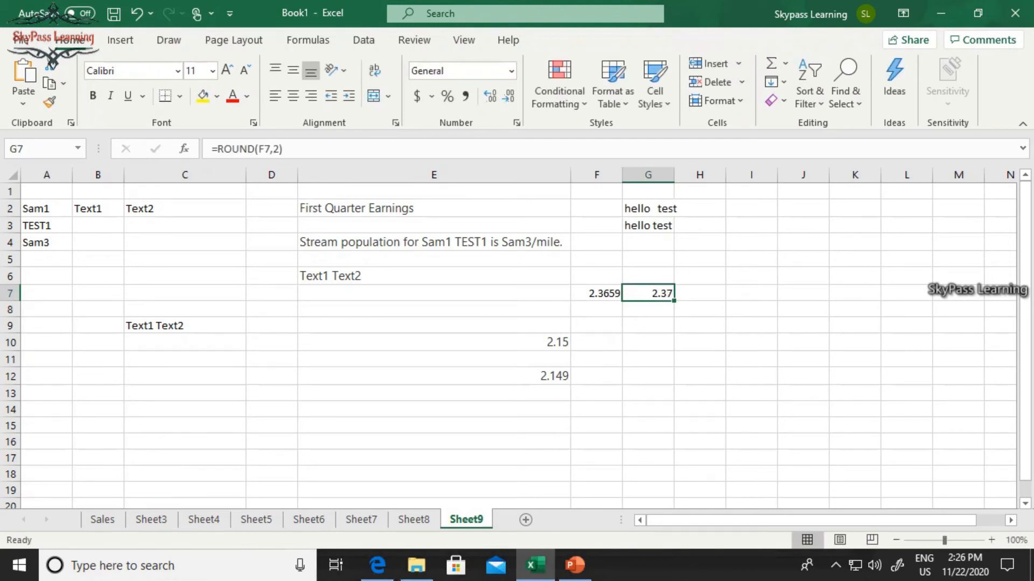
click(278, 148)
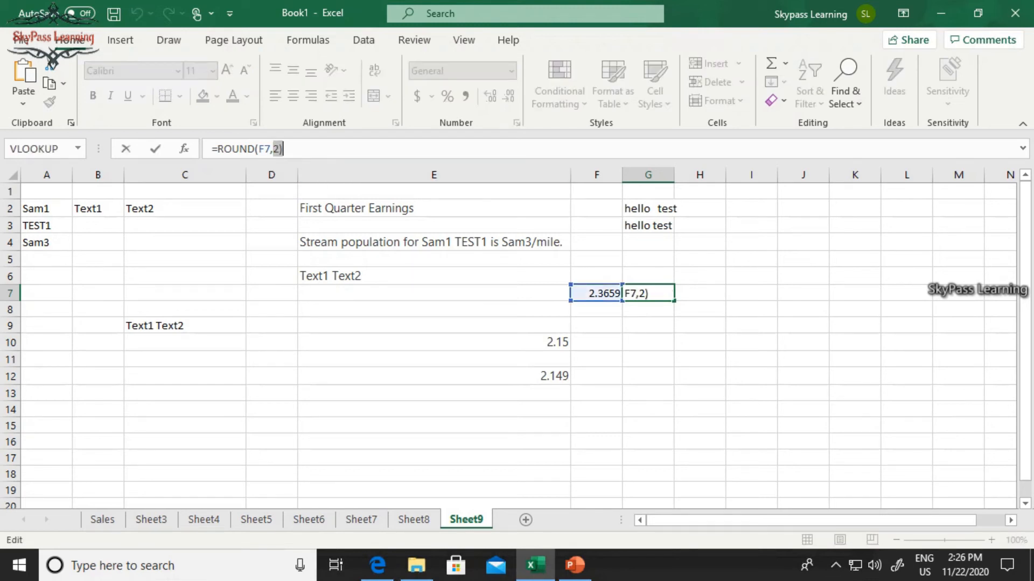
key(Escape)
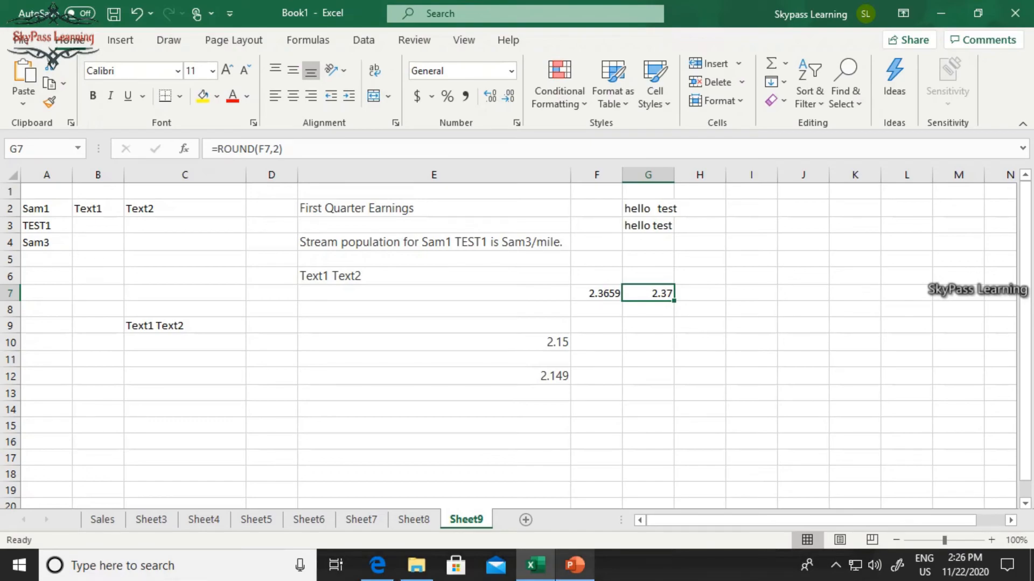
Step: View the ROUND function and Round a number slides in the PowerPoint slide show, return to Excel, and select cell E7
click(574, 565)
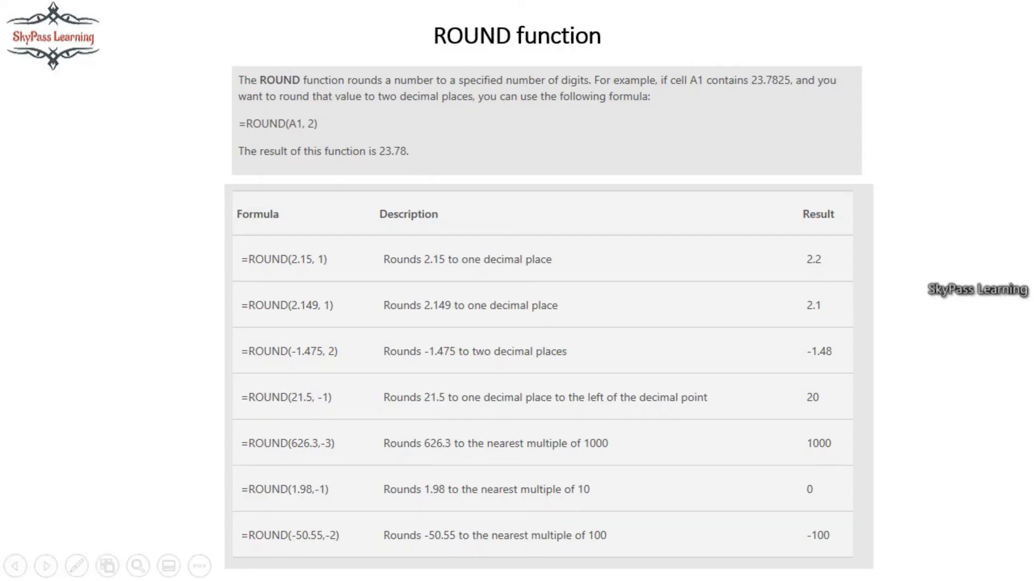
key(Right)
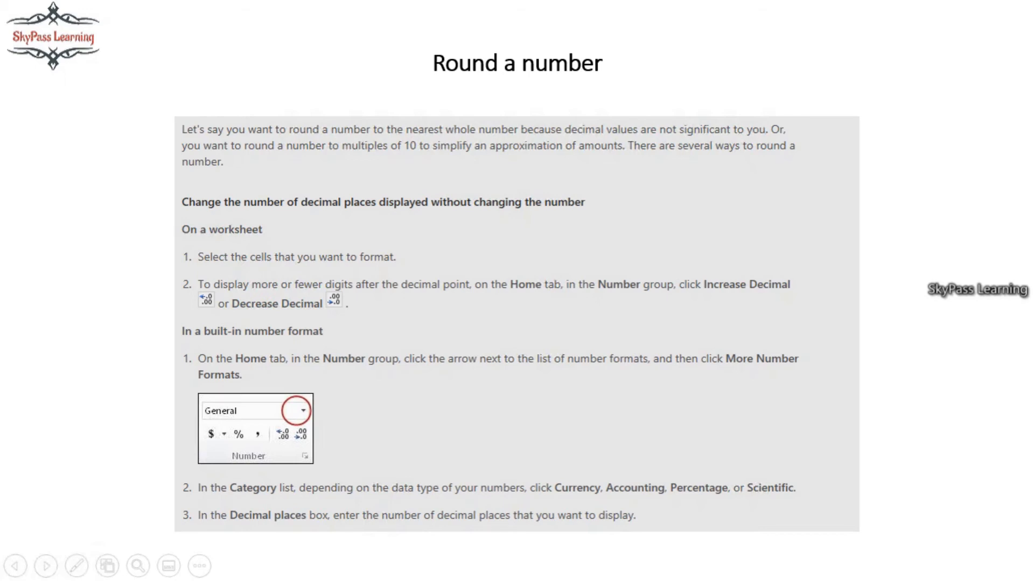
key(Right)
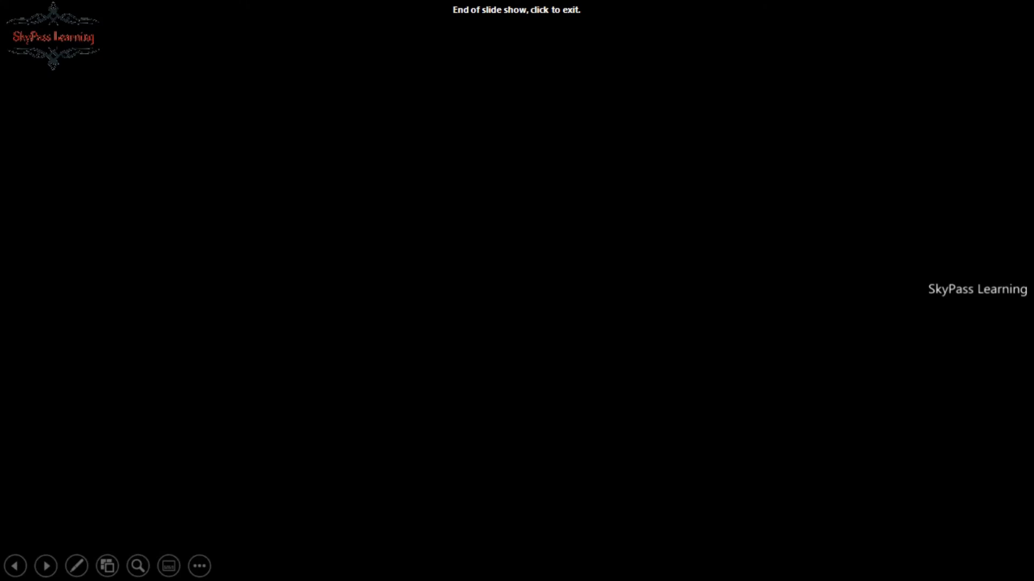
key(Left)
key(alt+Tab)
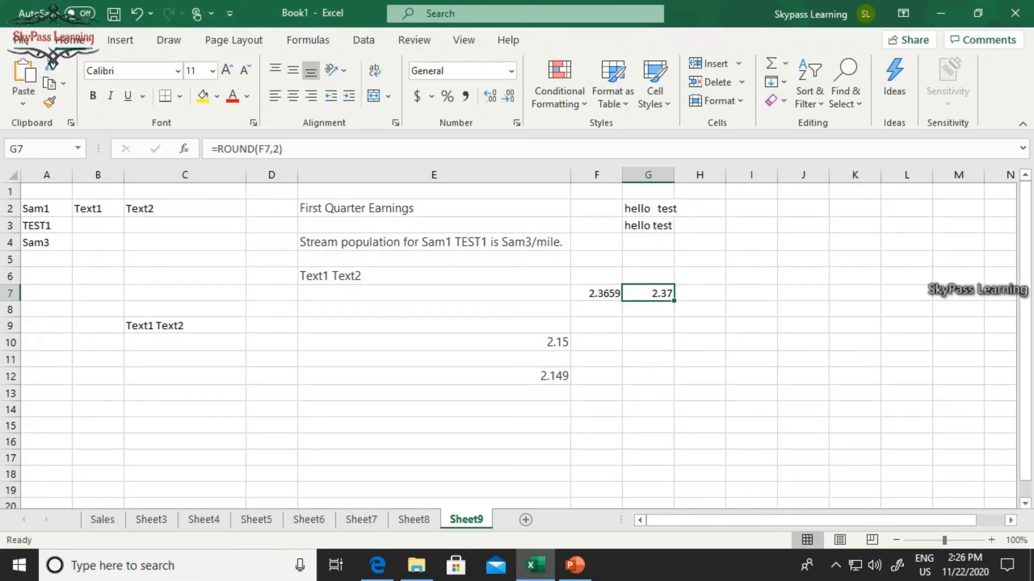
click(434, 294)
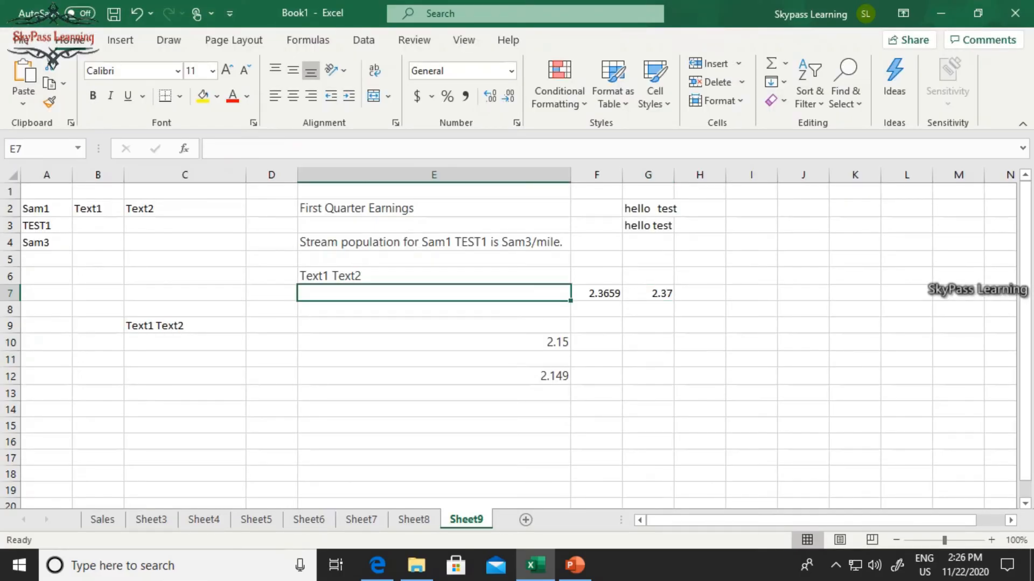
Step: Browse the full list of available functions for cell E7 under the All category without inserting any
key(shift+F3)
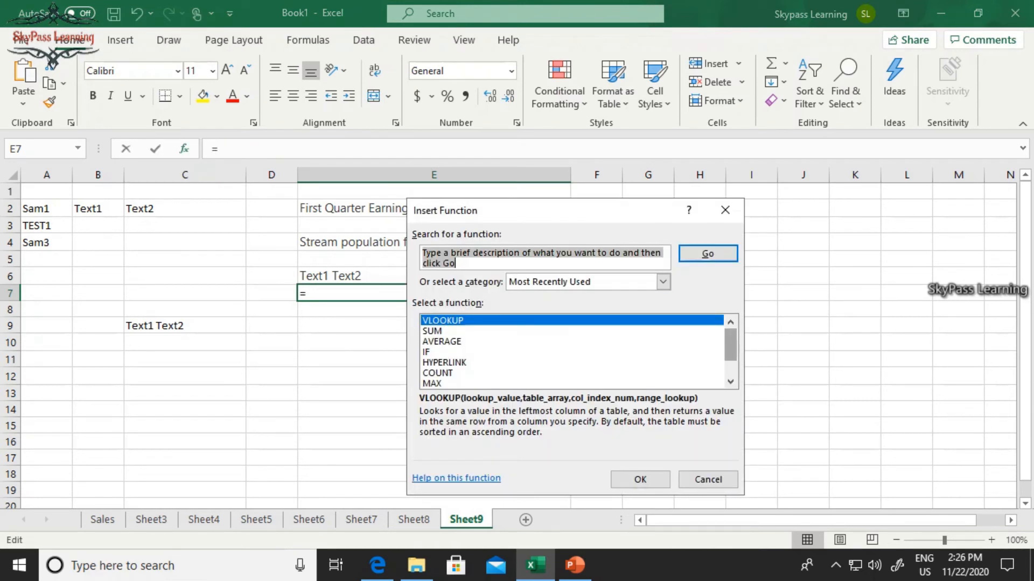
drag(730, 344, 730, 359)
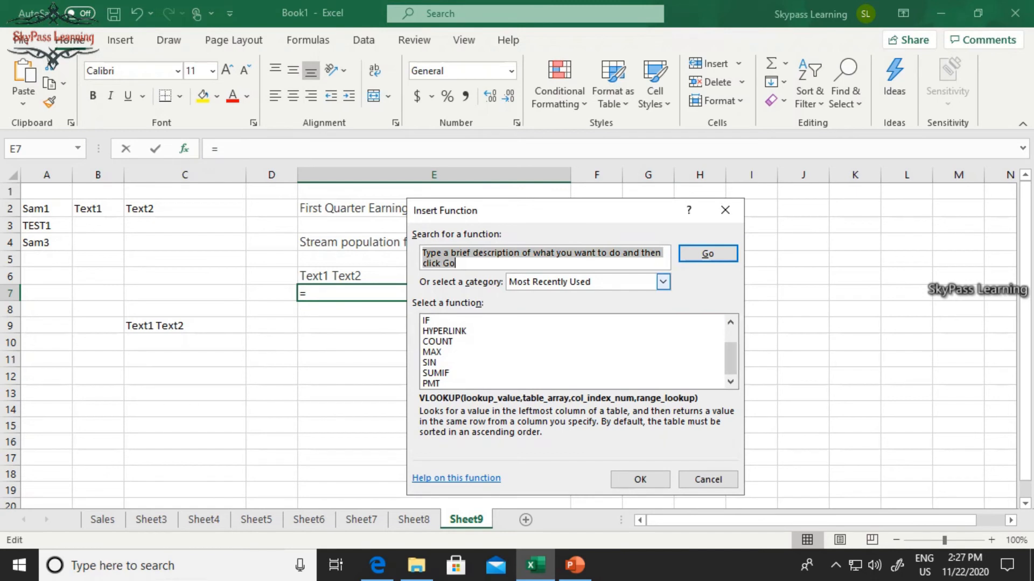
click(663, 282)
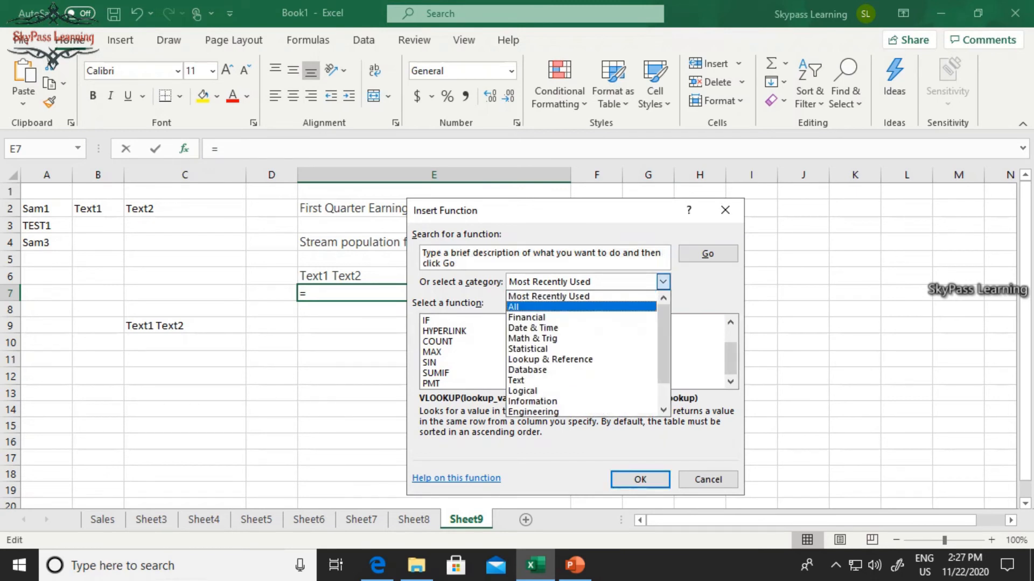
click(580, 307)
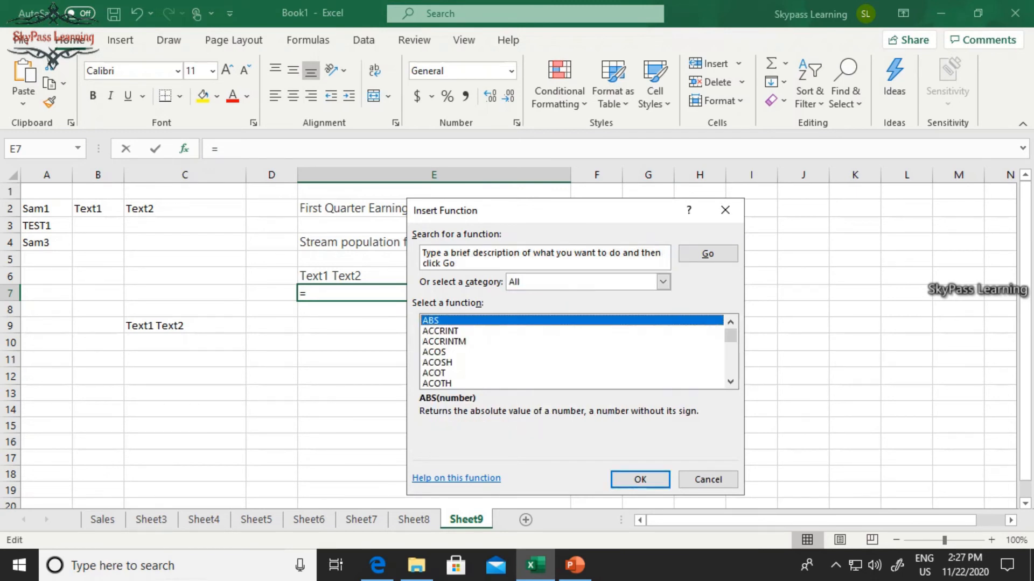
scroll(573, 351, down, 15)
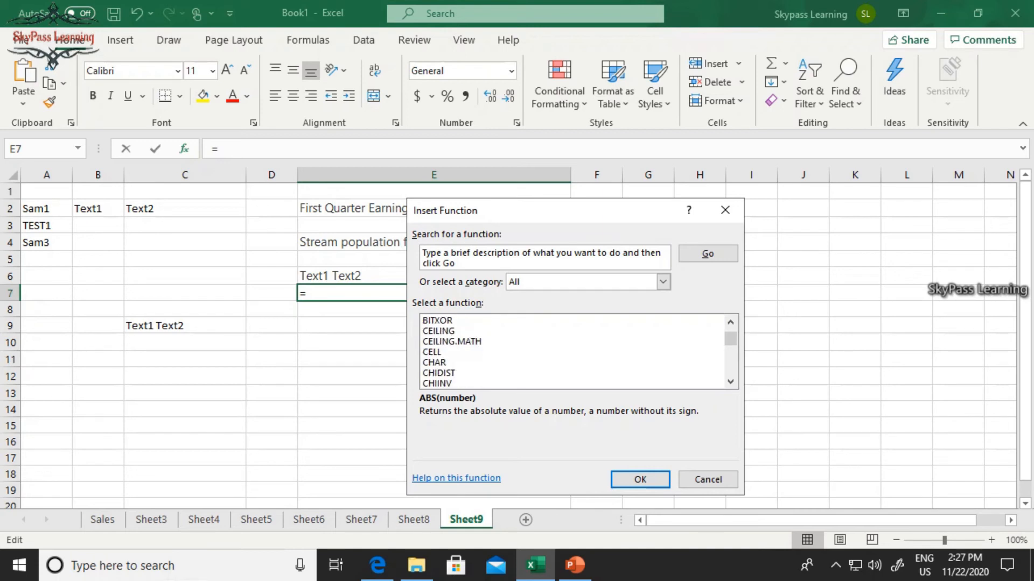
scroll(574, 352, down, 6)
key(Escape)
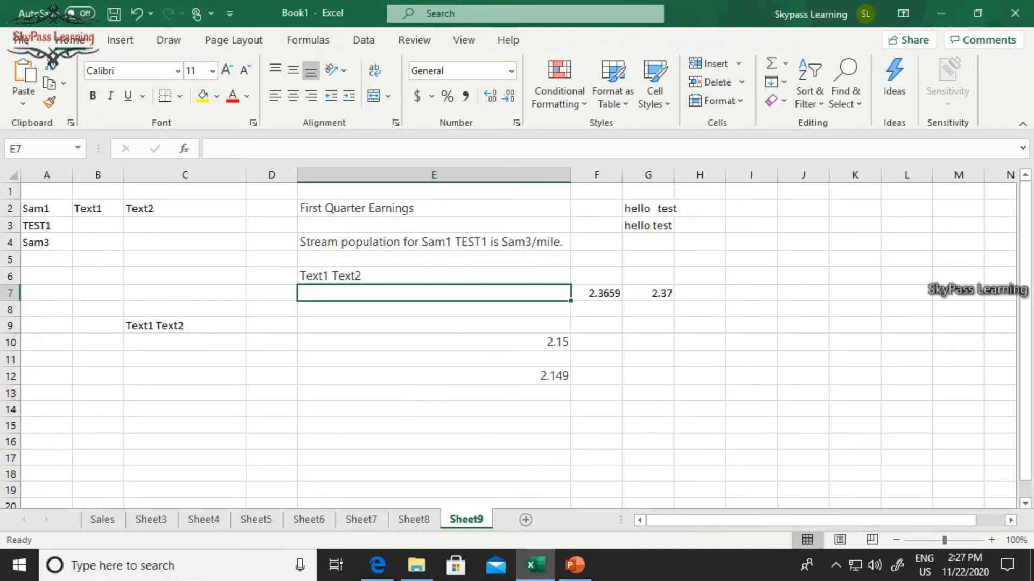
Step: Select cell G12 and look through the AutoSum, recently used, financial and logical functions in the function library
click(647, 376)
click(308, 40)
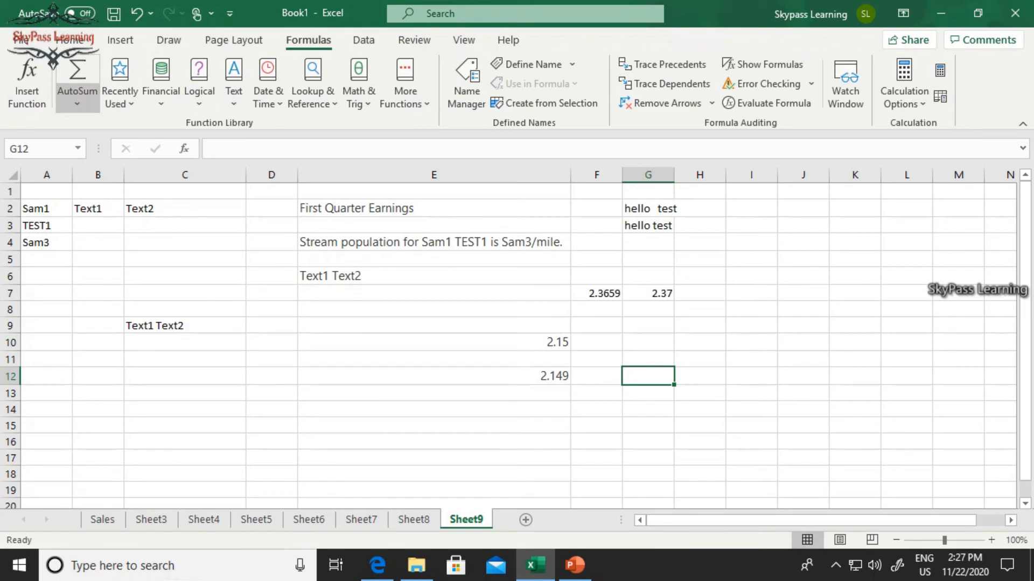
click(77, 103)
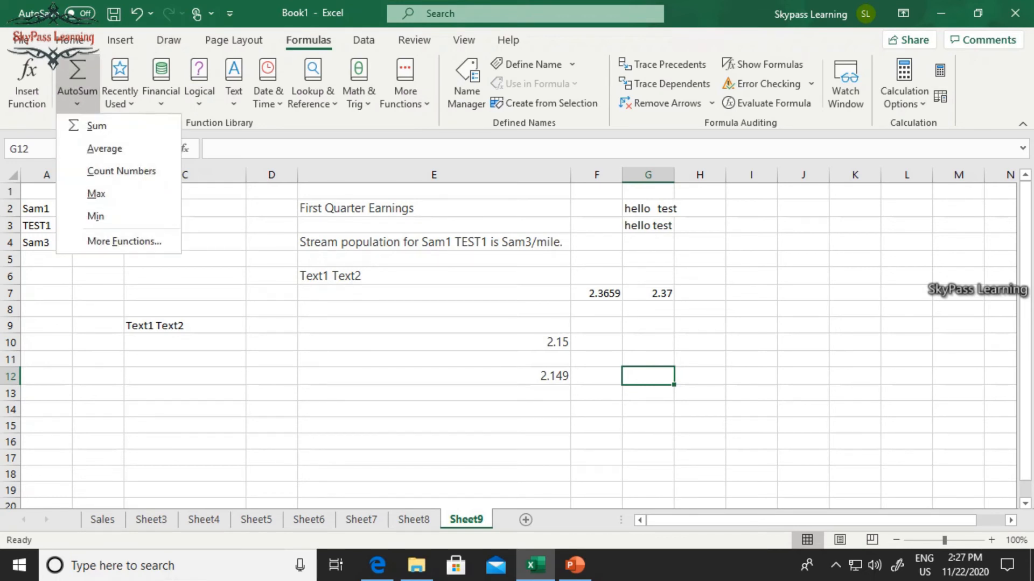
click(119, 97)
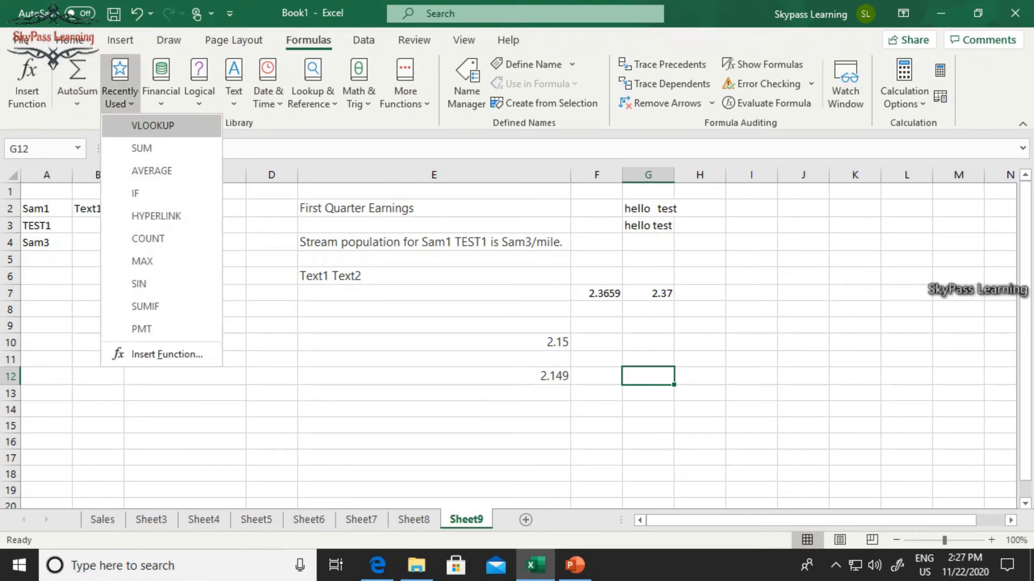
click(161, 89)
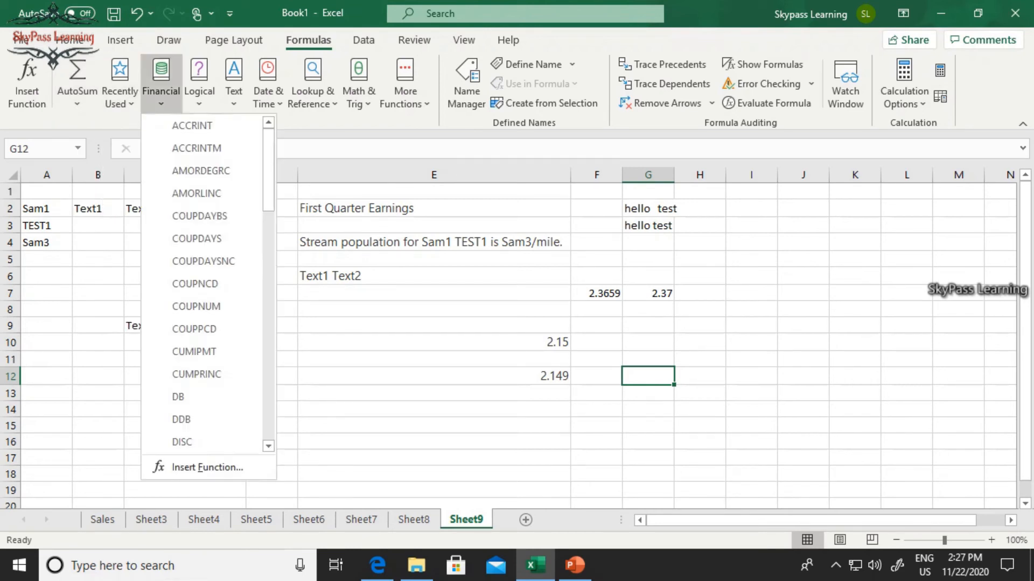
scroll(202, 194, down, 6)
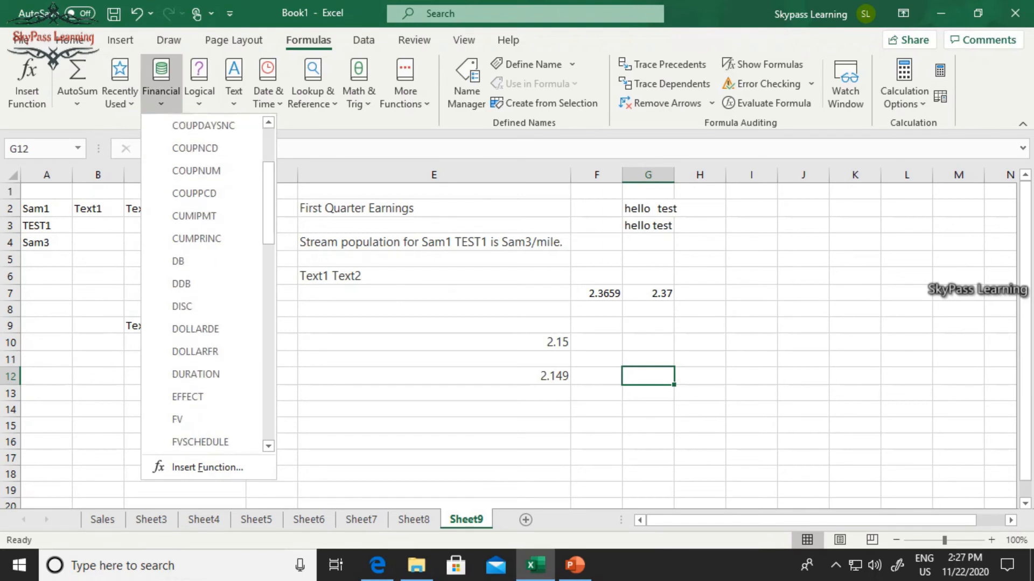
scroll(202, 193, down, 8)
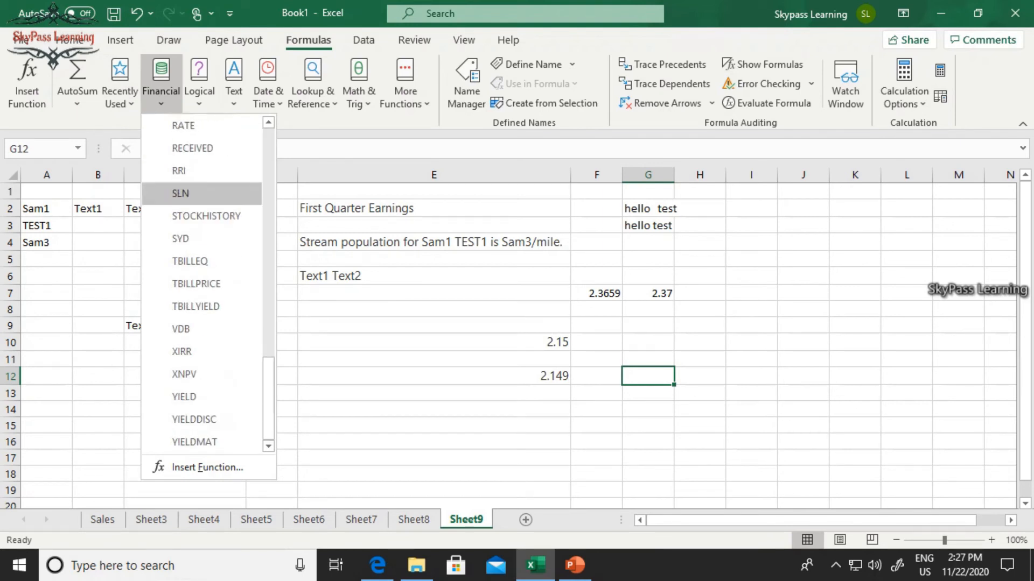
scroll(202, 205, up, 11)
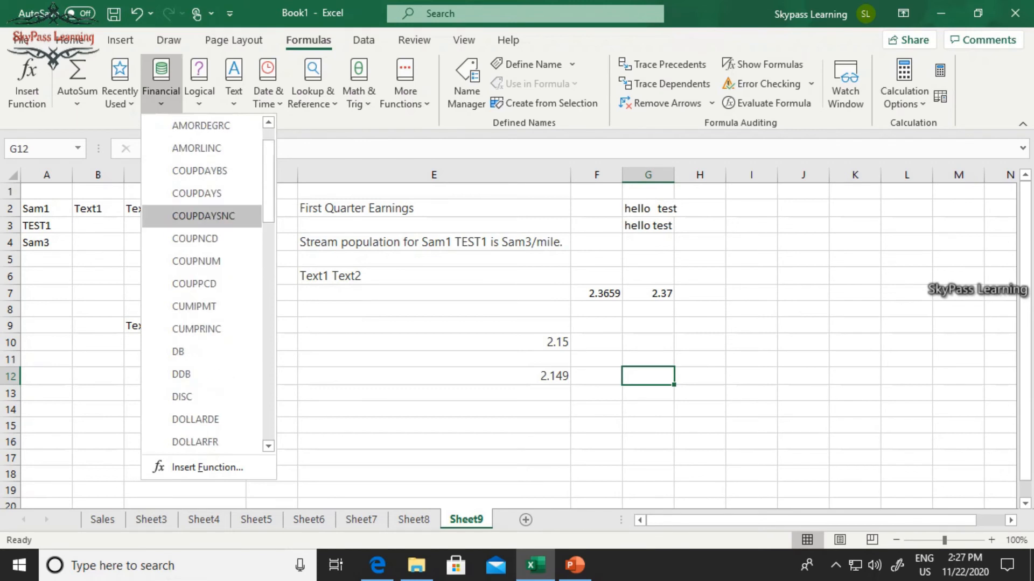
scroll(202, 215, up, 1)
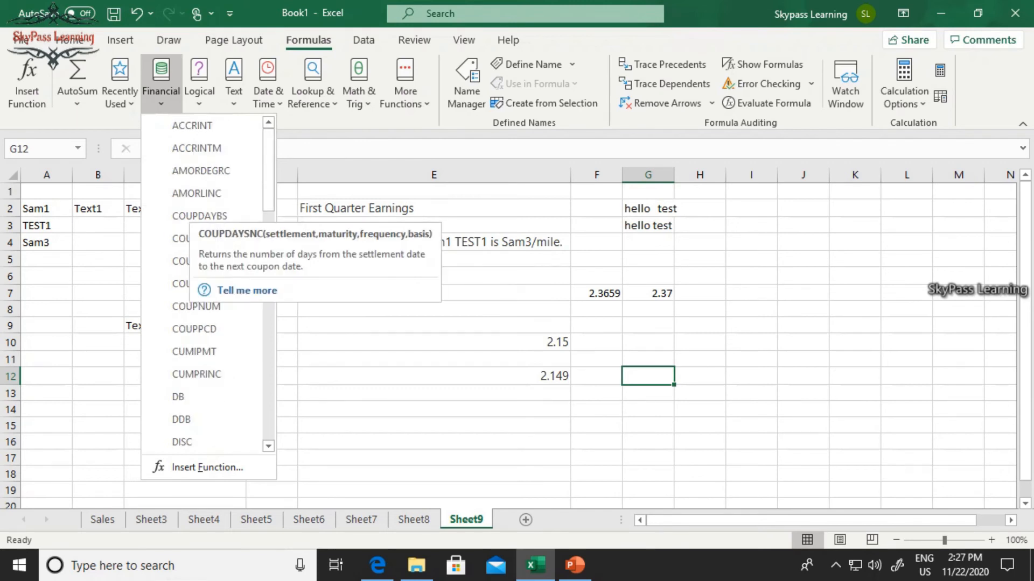
scroll(201, 216, down, 13)
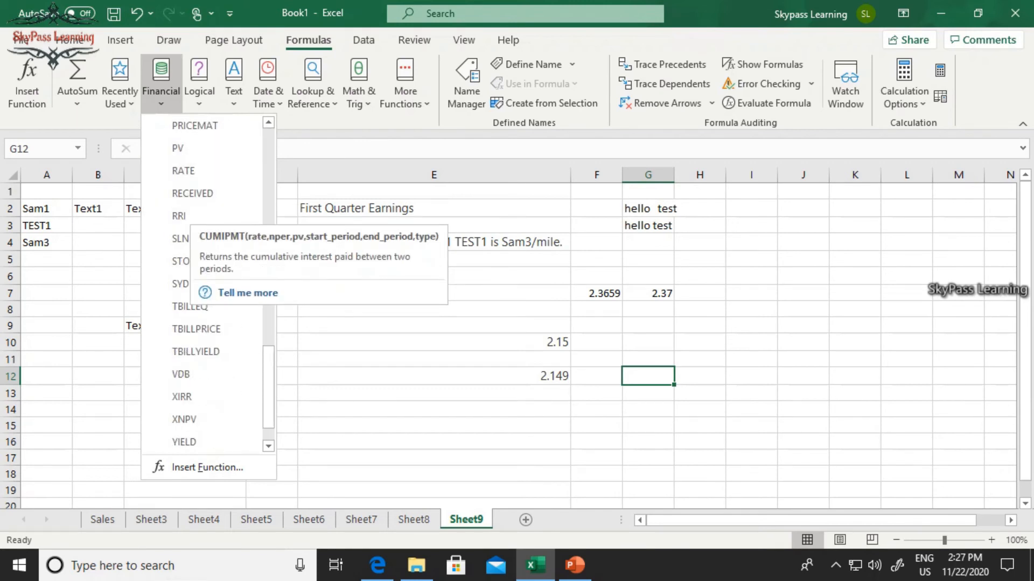
click(198, 81)
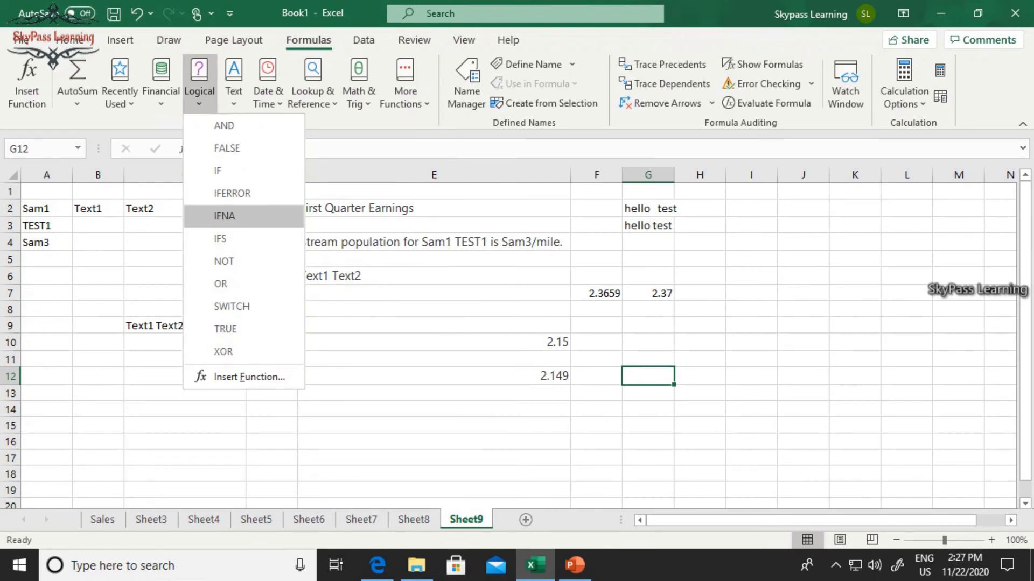
Step: Insert the text function LEN in G12 to count the characters in cell E4, and compare the formulas in both cells
click(233, 92)
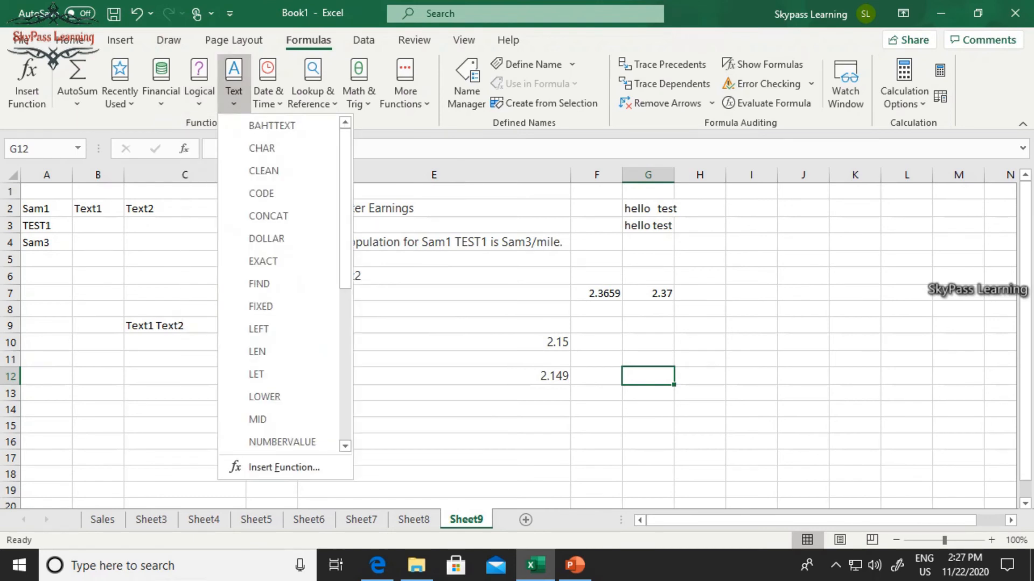
scroll(274, 248, down, 3)
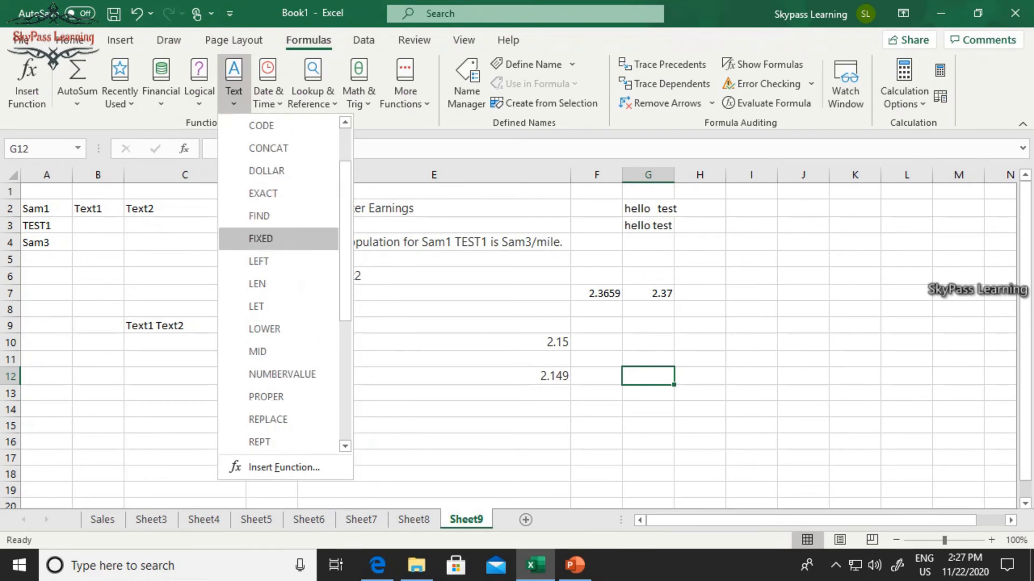
scroll(280, 285, down, 2)
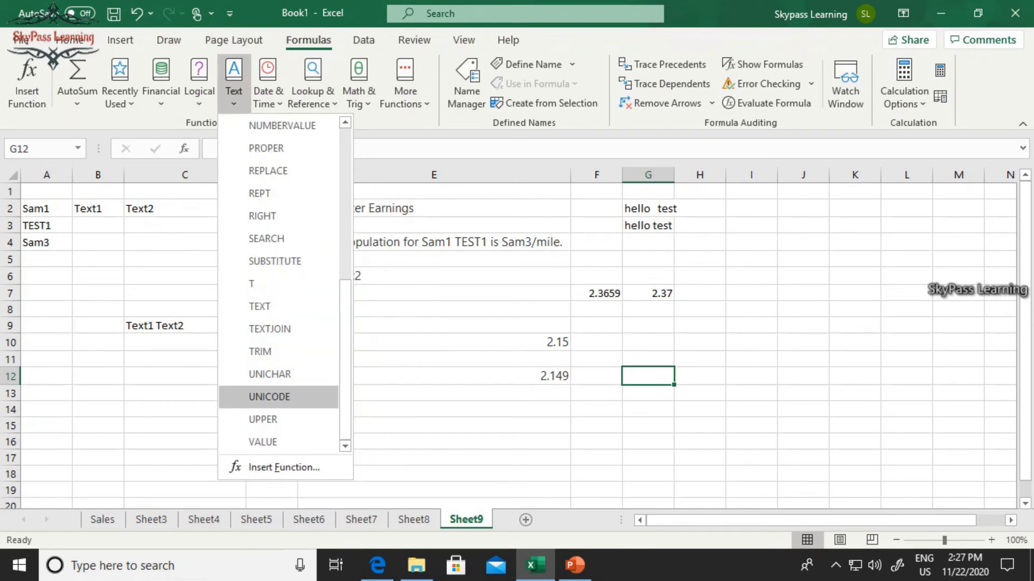
scroll(259, 284, up, 4)
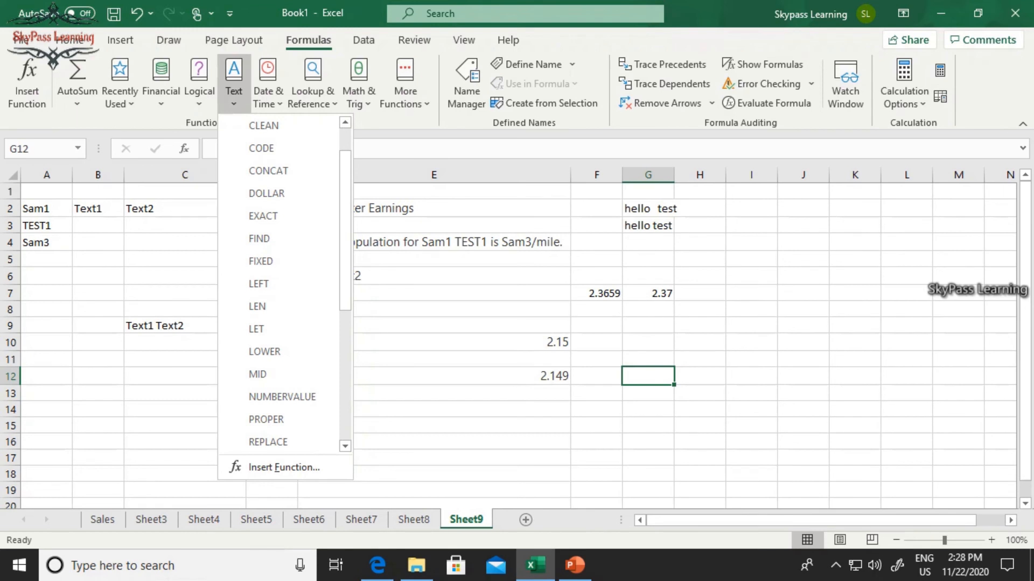
click(264, 307)
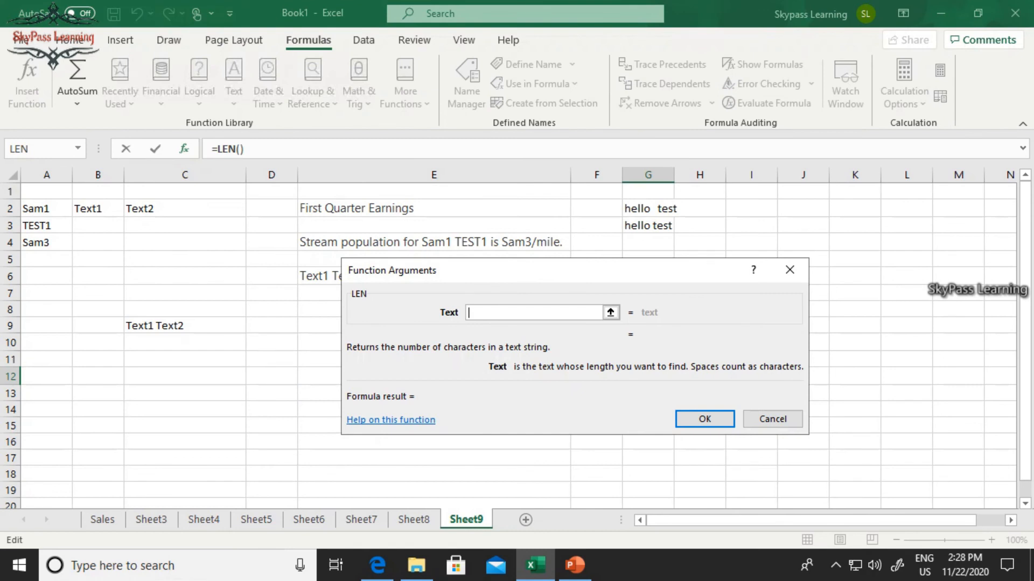
click(485, 243)
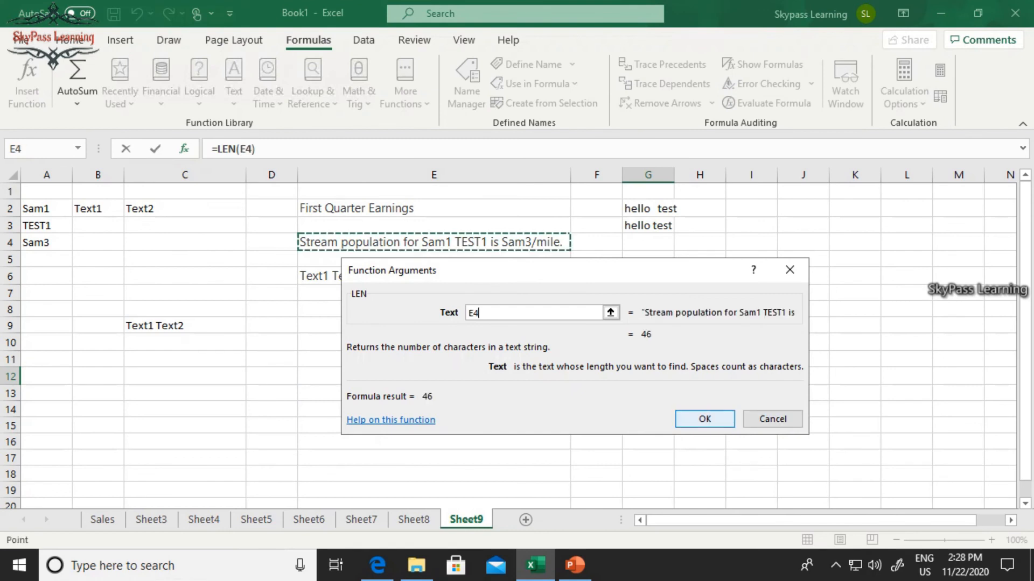
click(704, 419)
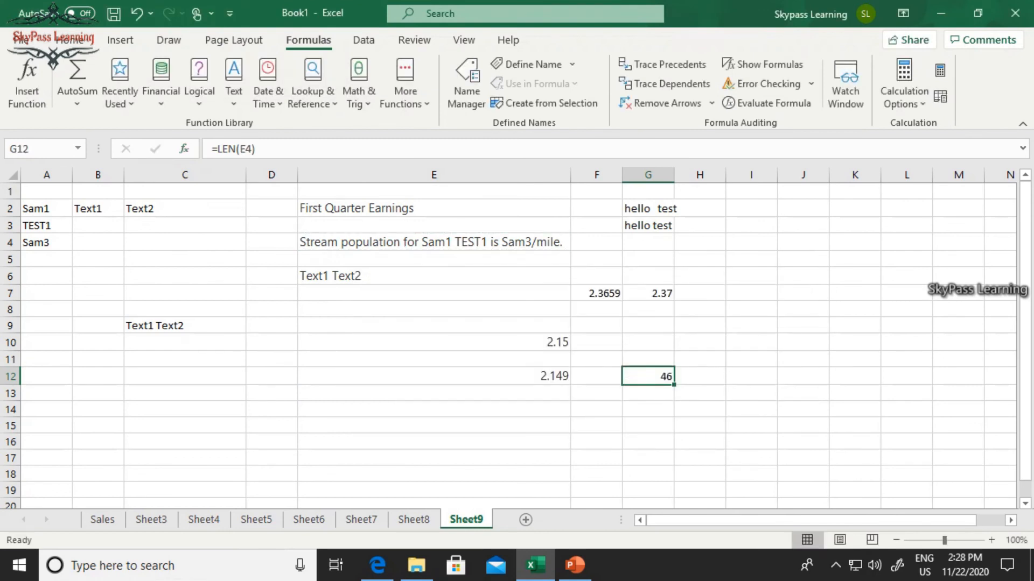
click(434, 242)
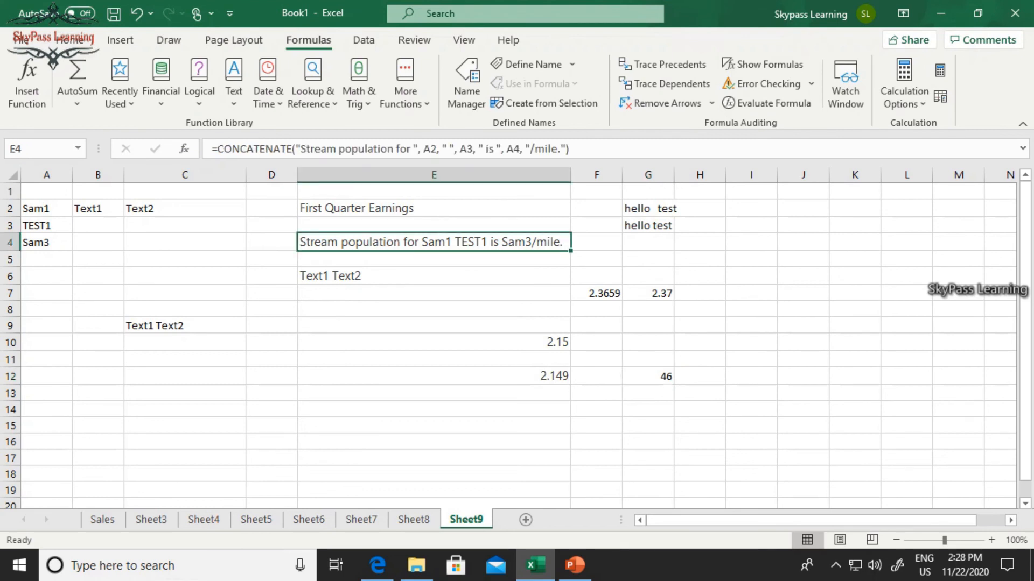
click(647, 376)
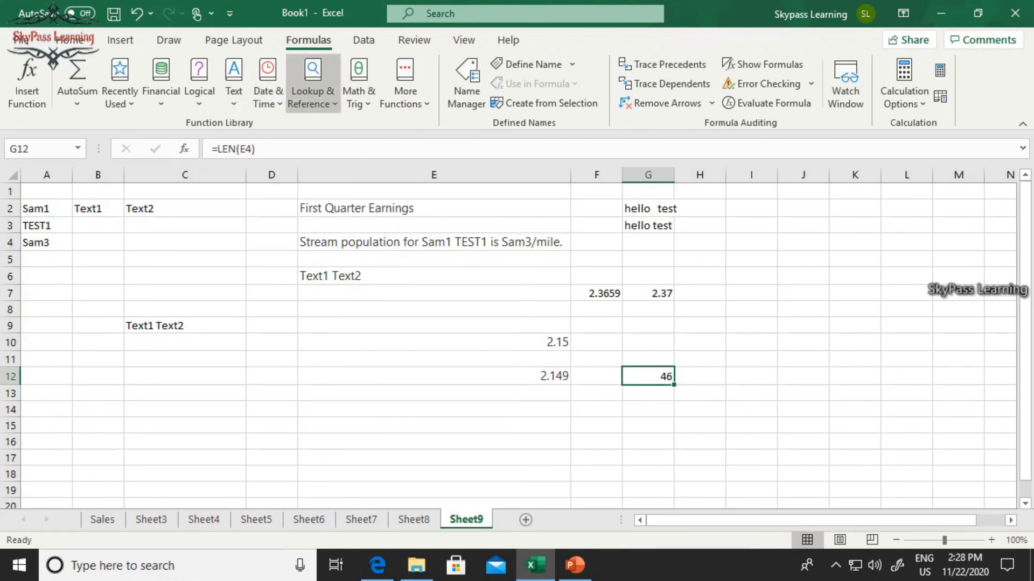
Step: Select cell D10 and look through the lookup and reference functions and the math and trigonometry functions
click(272, 342)
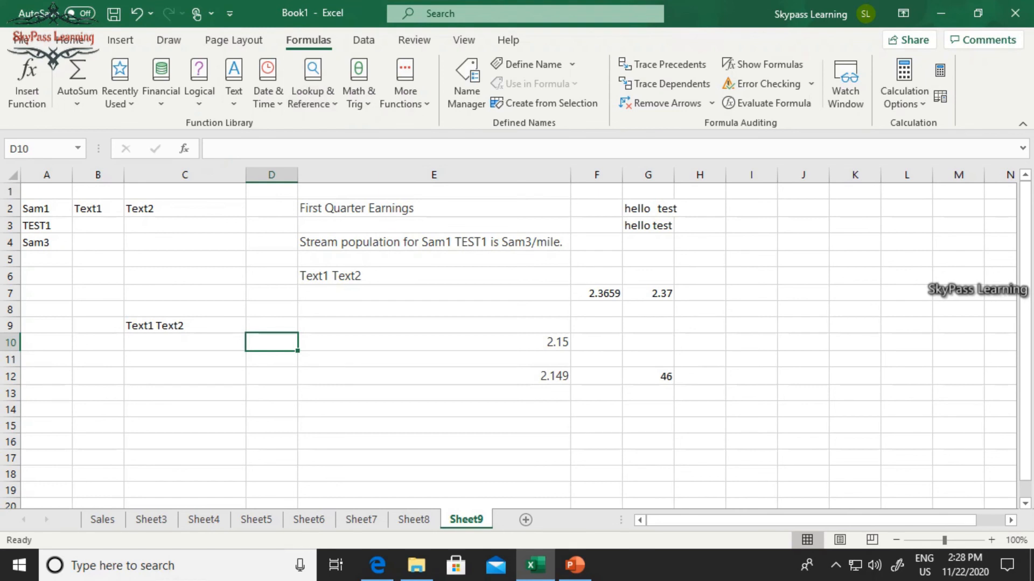
click(312, 86)
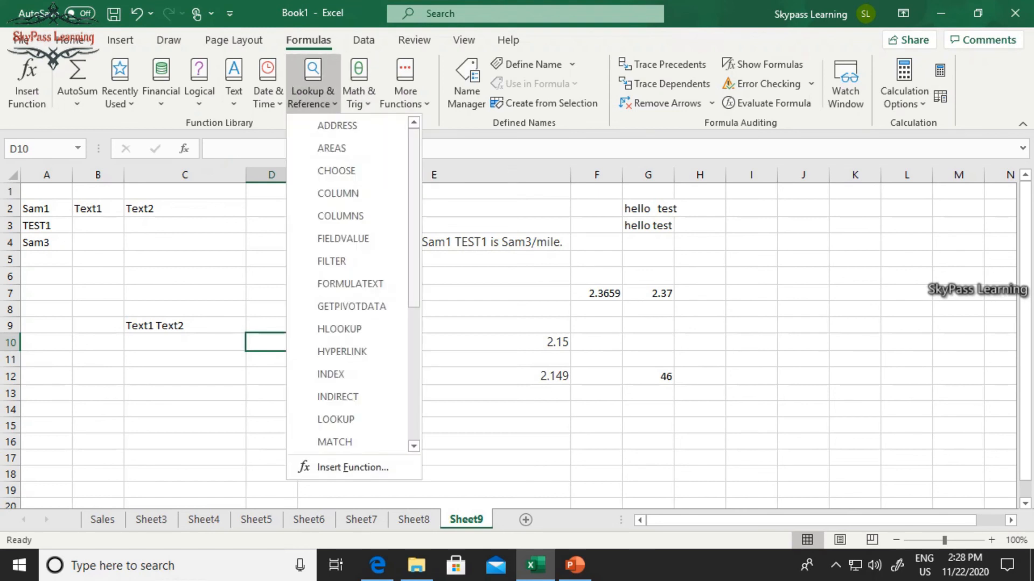
scroll(345, 226, down, 4)
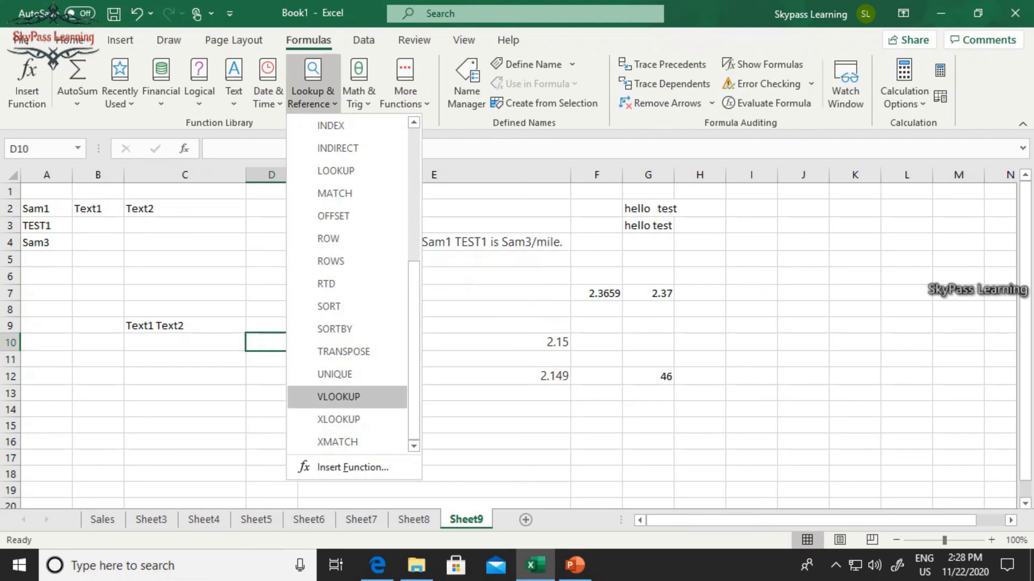
scroll(344, 216, up, 4)
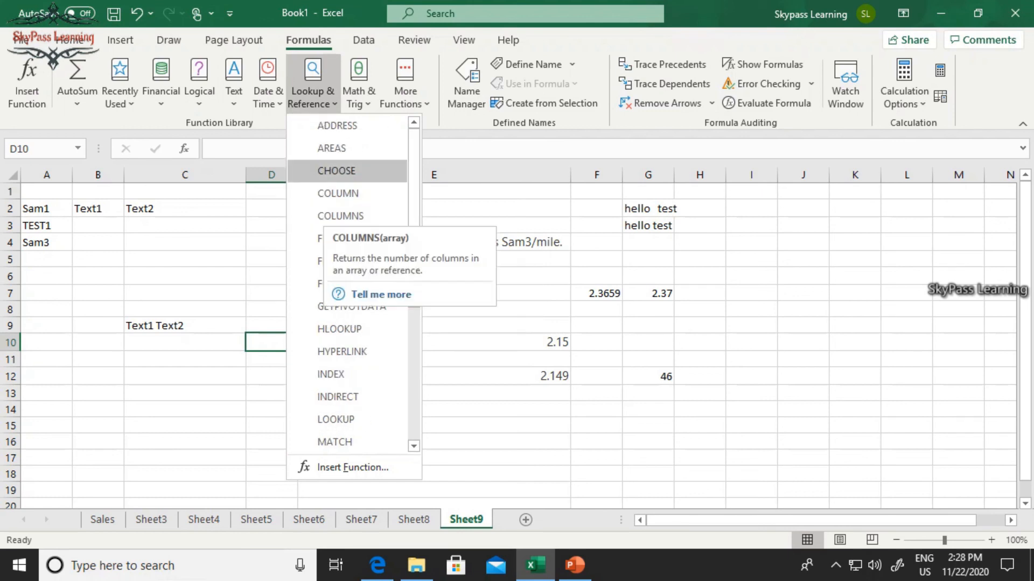
click(359, 86)
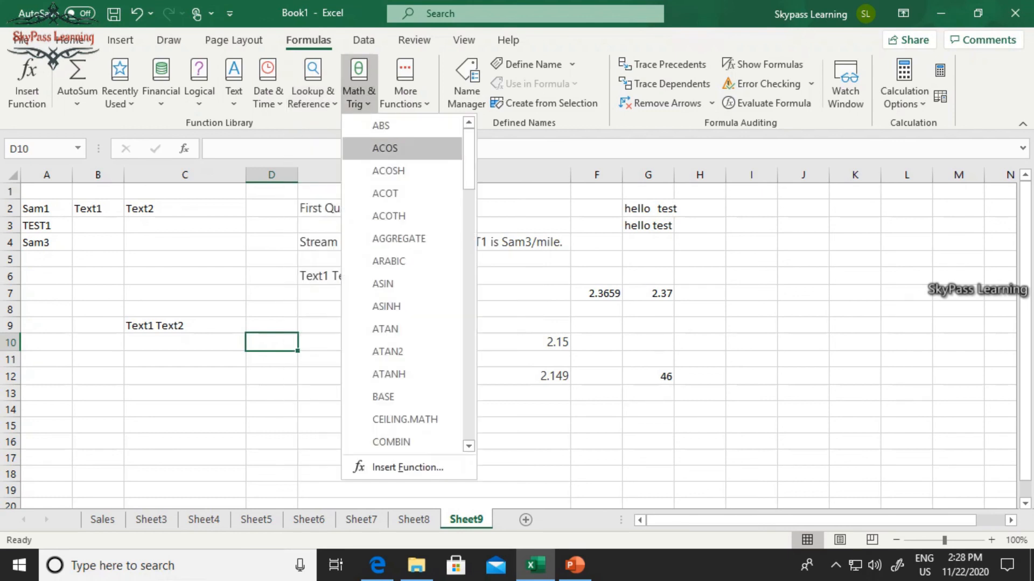
scroll(399, 215, down, 1)
scroll(399, 216, down, 9)
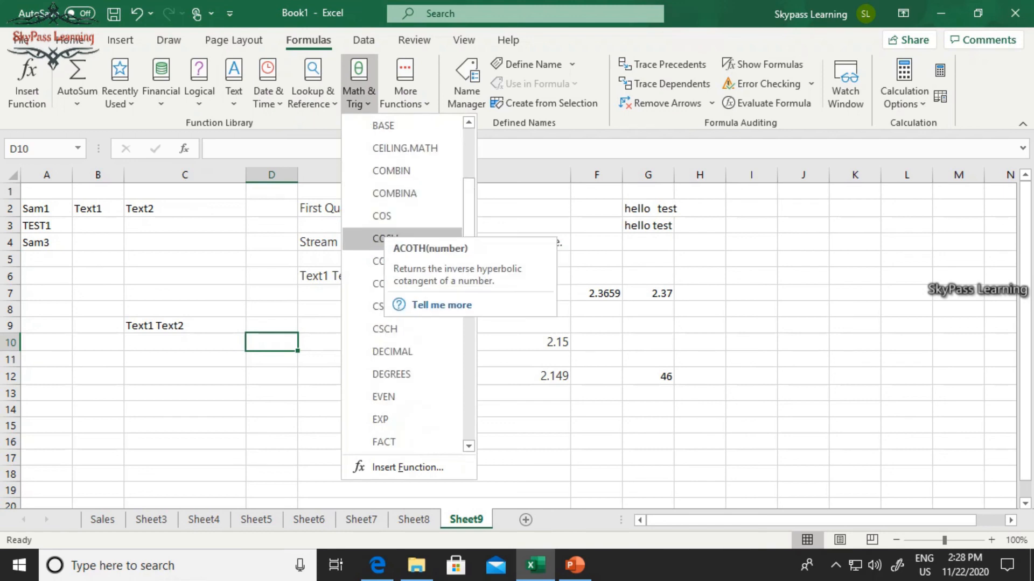
scroll(404, 286, down, 5)
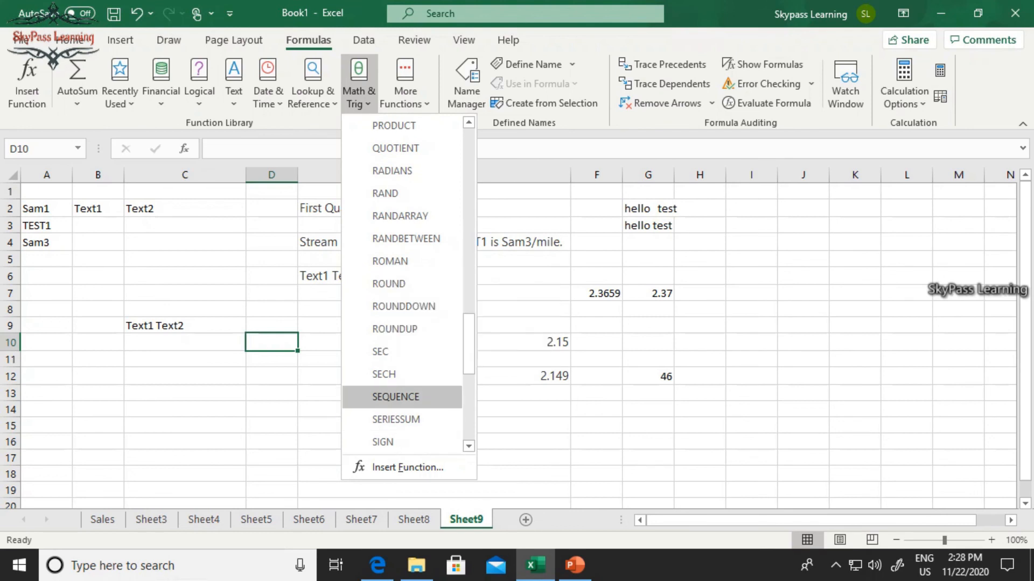
scroll(401, 377, up, 5)
scroll(401, 171, up, 10)
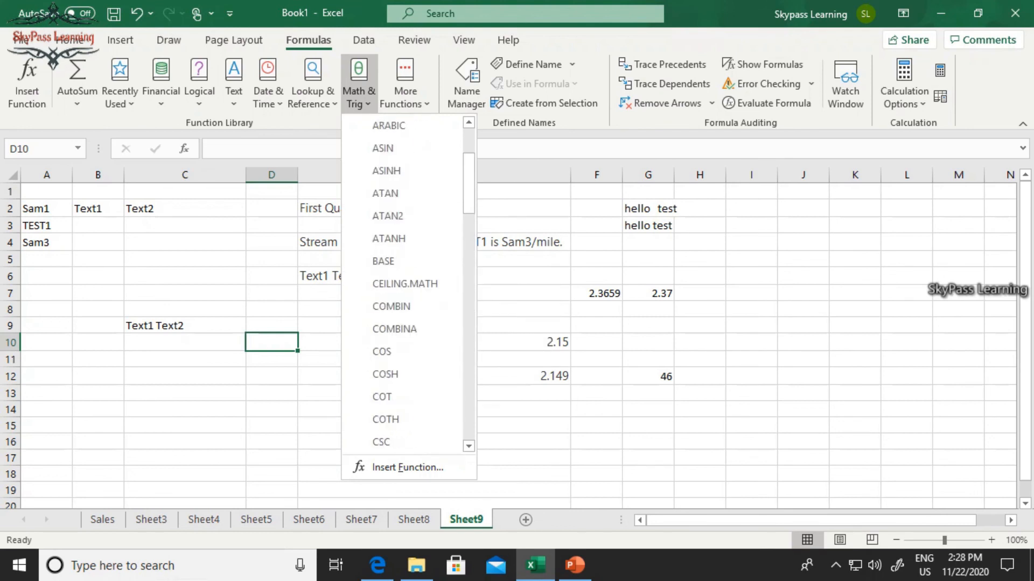
Step: Review the additional function categories, including Statistical, Engineering and Compatibility, without inserting a function
click(405, 86)
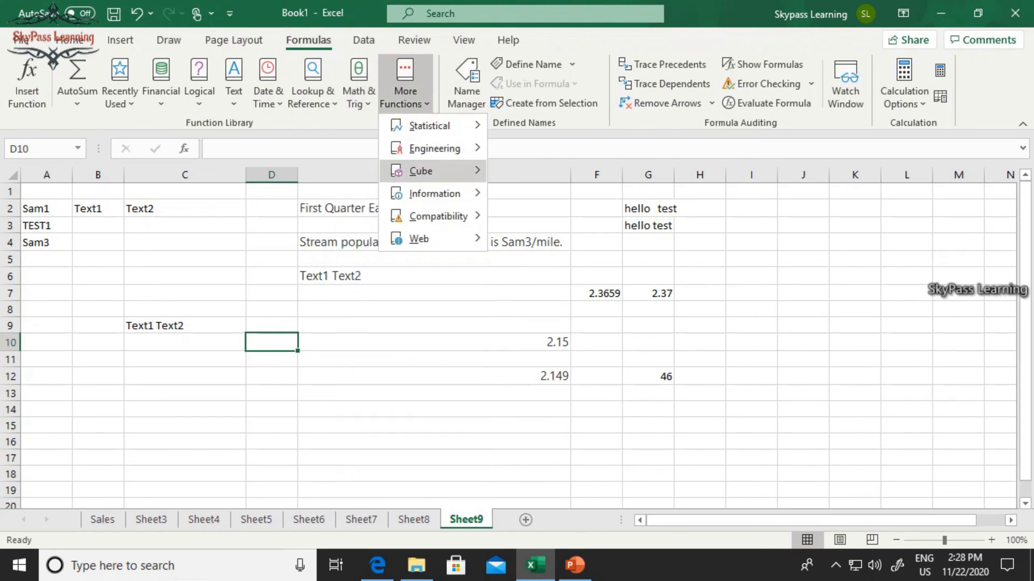
mouse_move(429, 125)
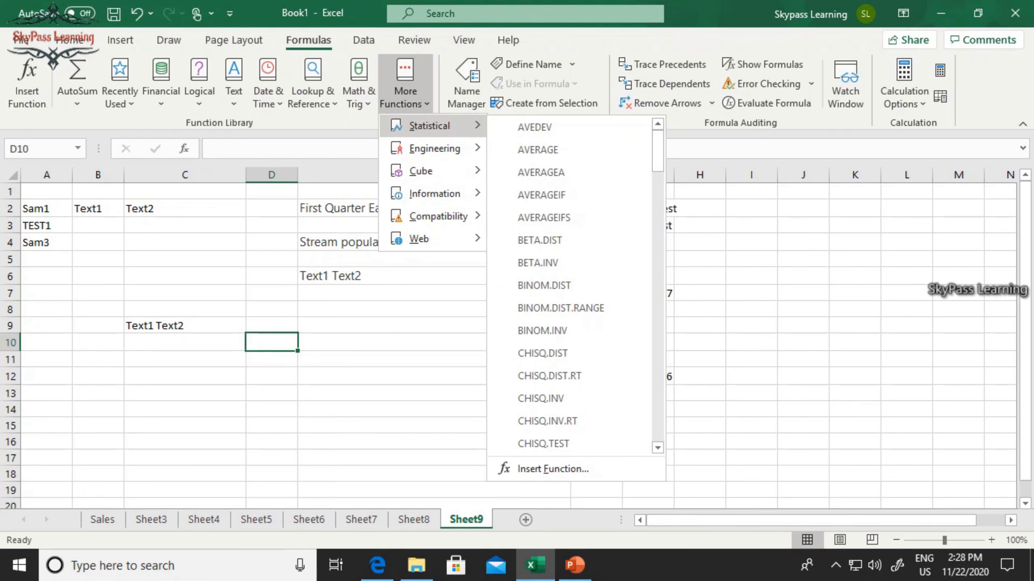
mouse_move(429, 148)
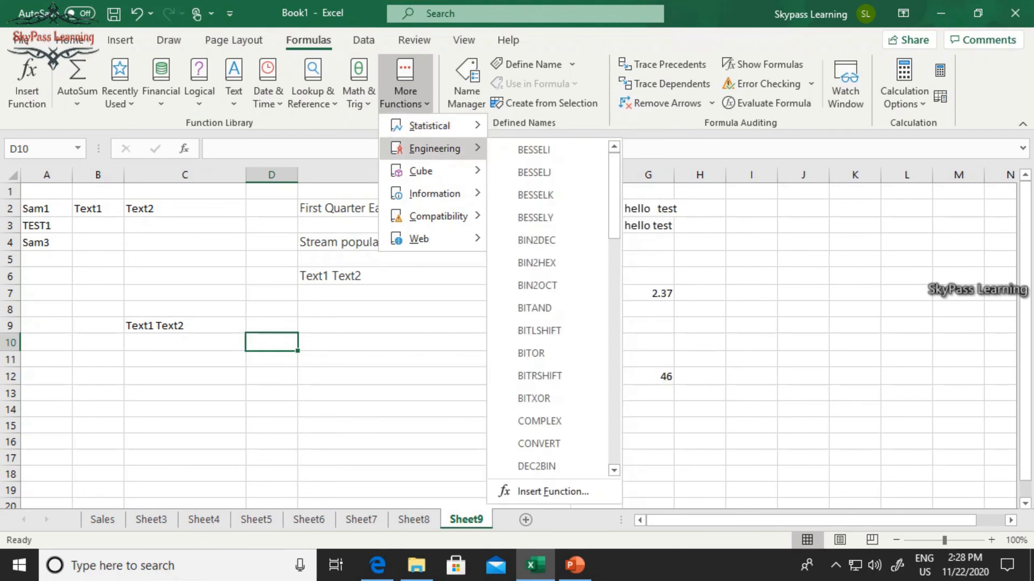
mouse_move(429, 193)
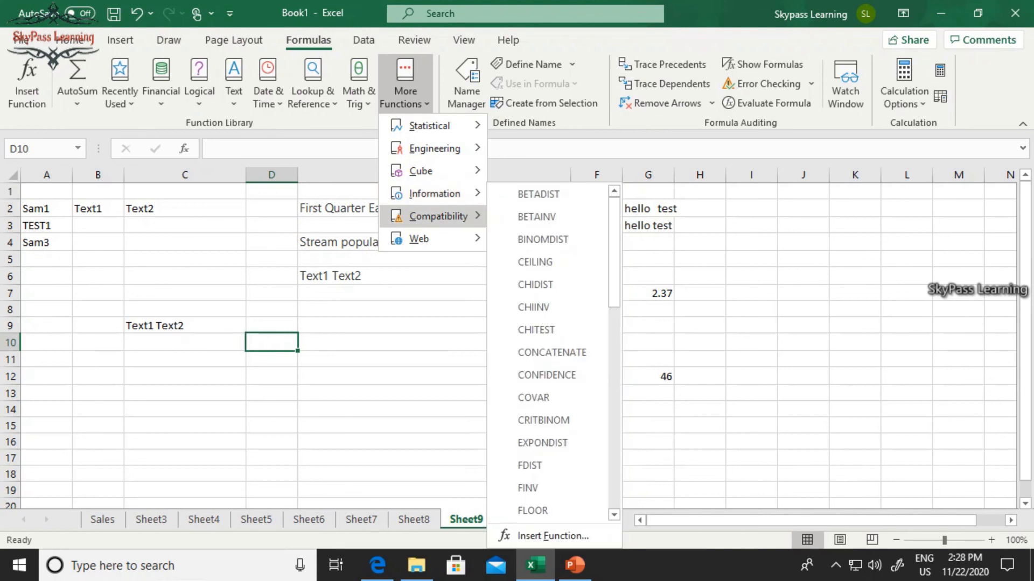
mouse_move(429, 238)
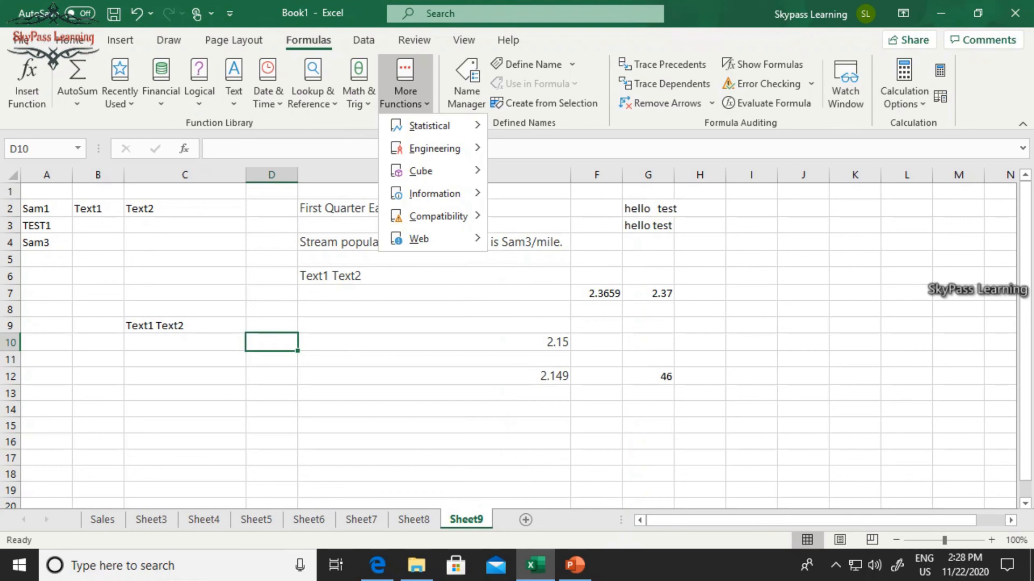
key(Escape)
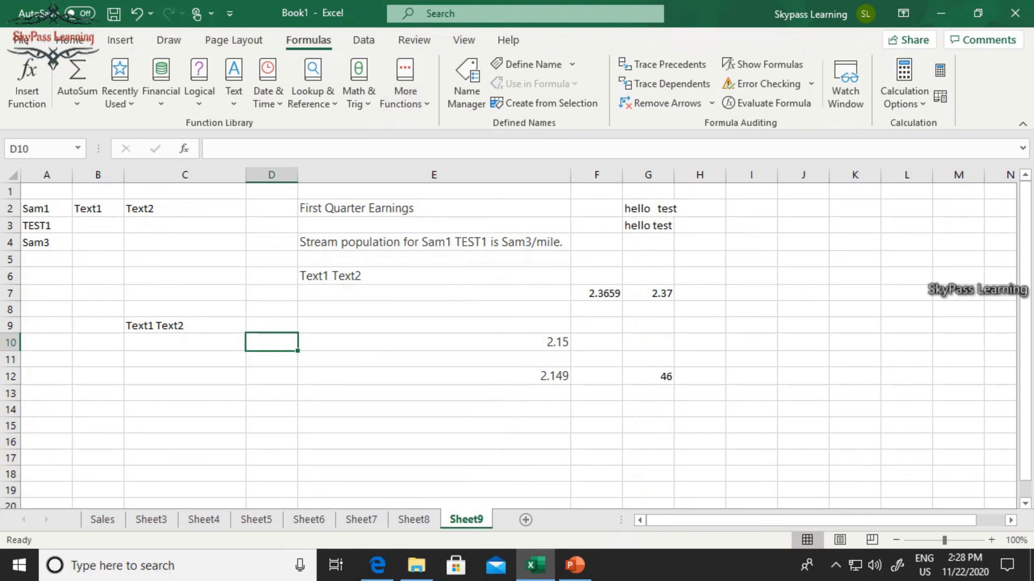